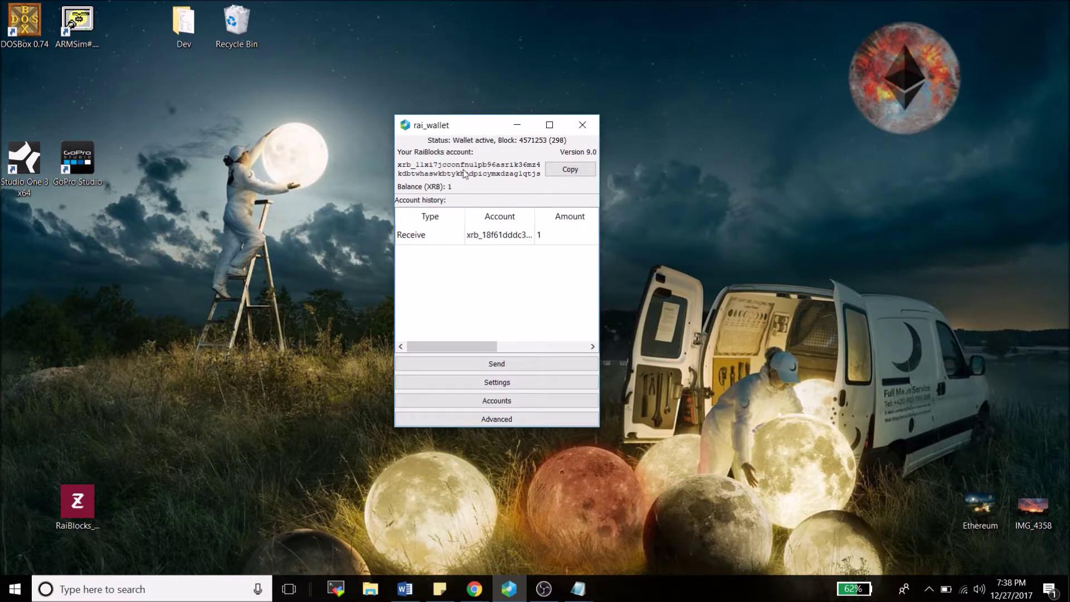
Open the wallet's Settings page and select the current account representative field
left_click(489, 382)
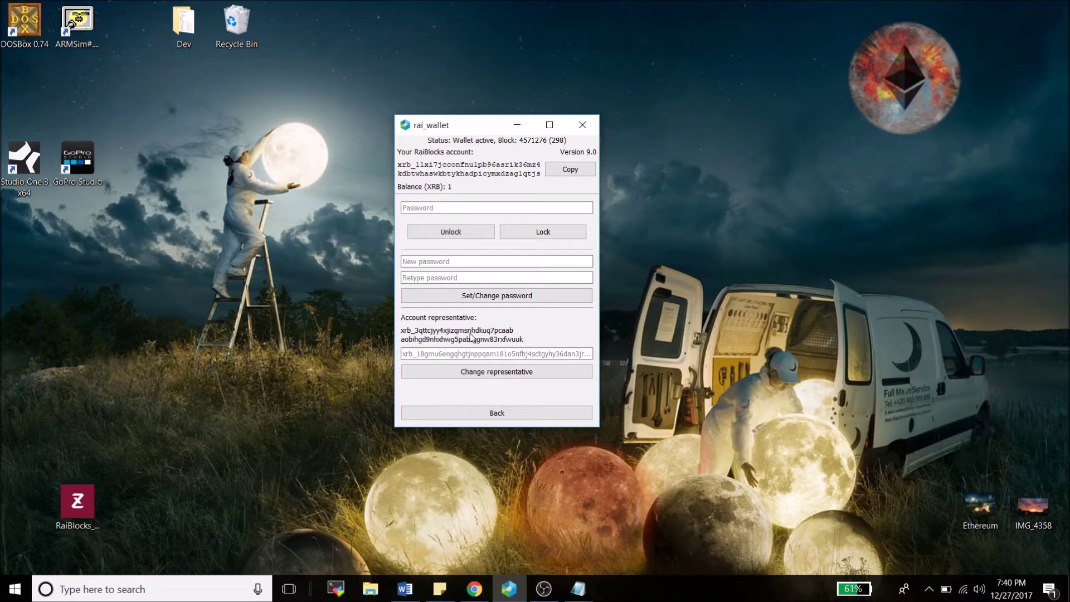
left_click(450, 351)
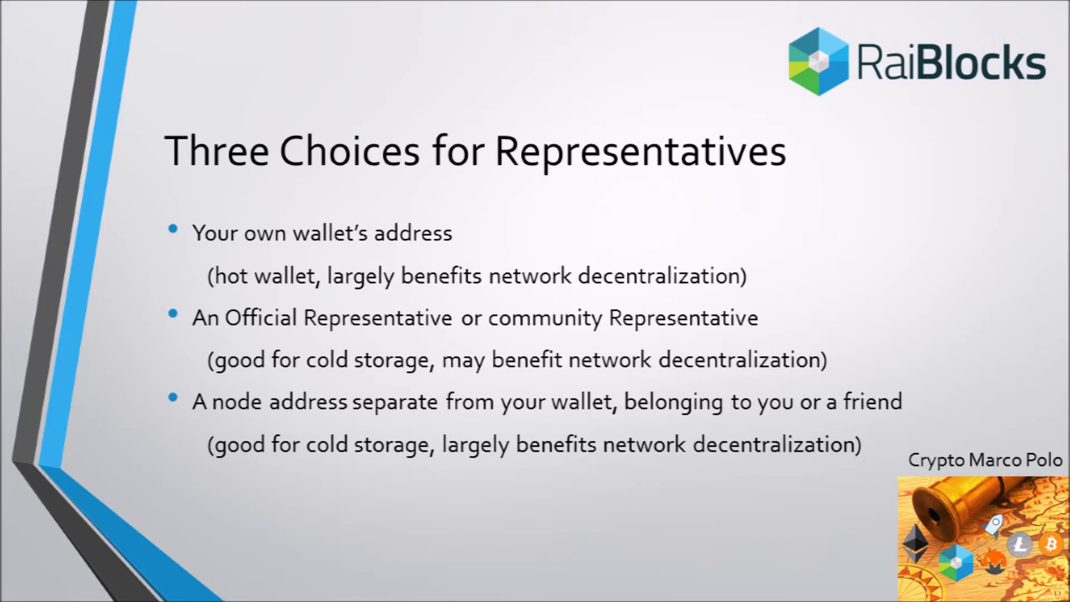
Advance the presentation to the 'Using your own Wallet Address' slides
key("Right")
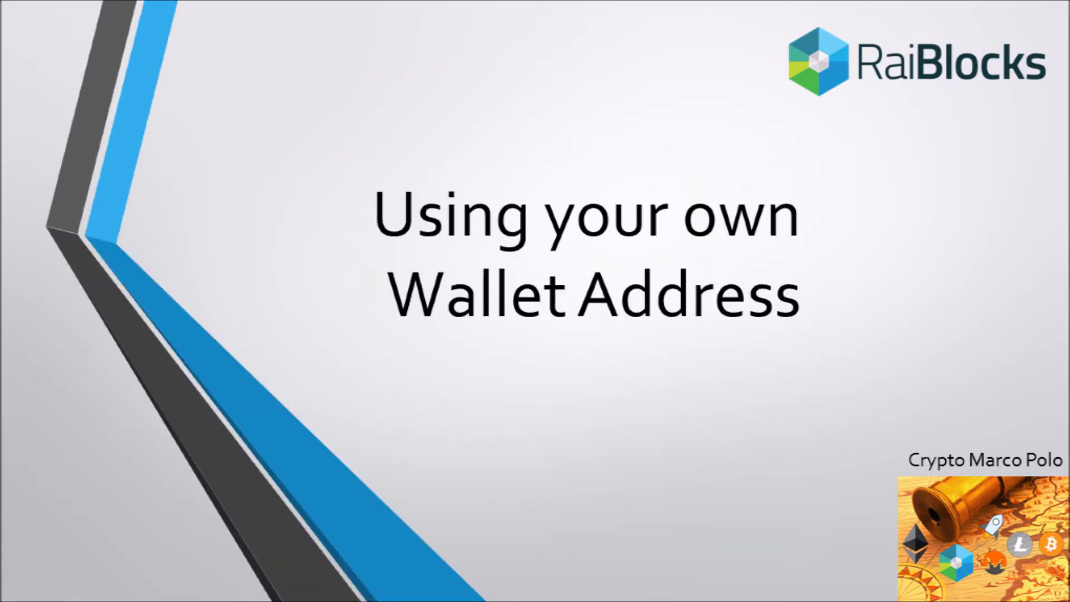
key("Right")
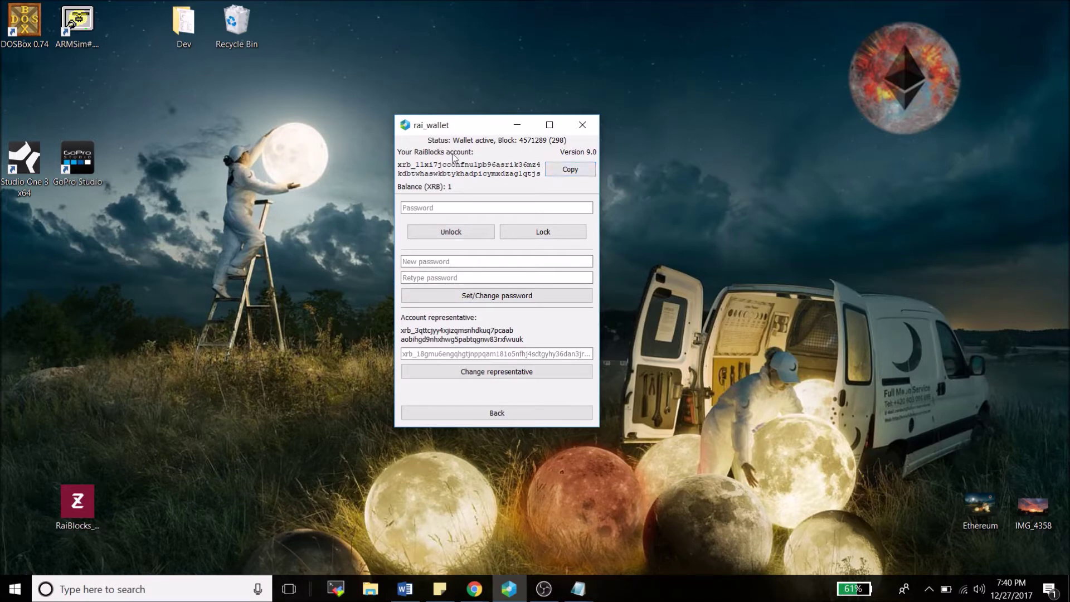
Paste the wallet's own address as representative and apply it with Change representative
left_click(477, 355)
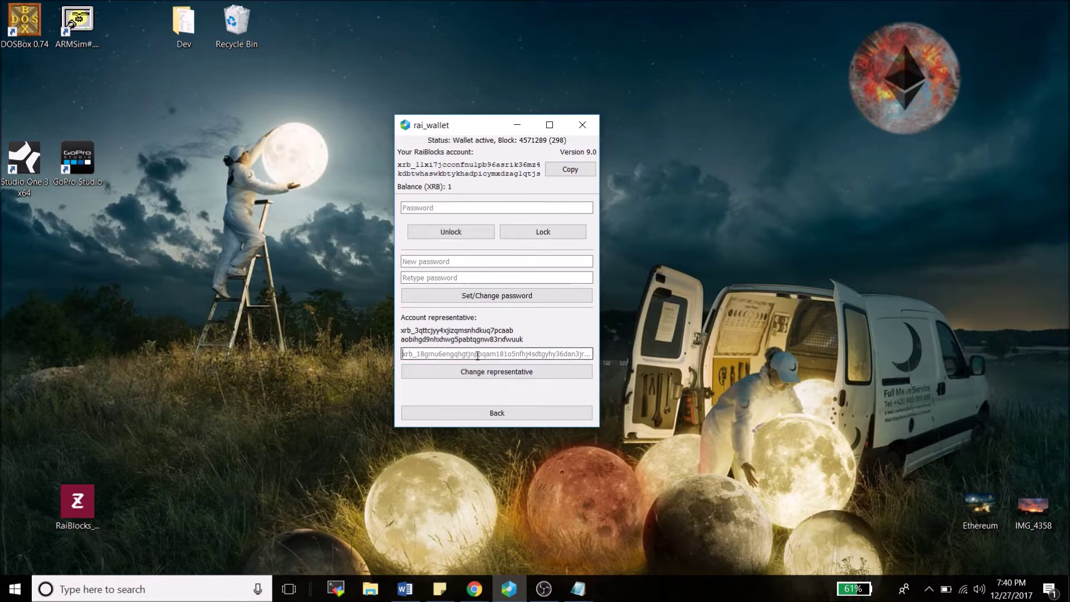
type("xrb_11xi7jcconfnu1pb96asrik36mz4kdbtwhaswkbtykhadpicymxdzag1qtjs")
left_click_drag(478, 355, 399, 355)
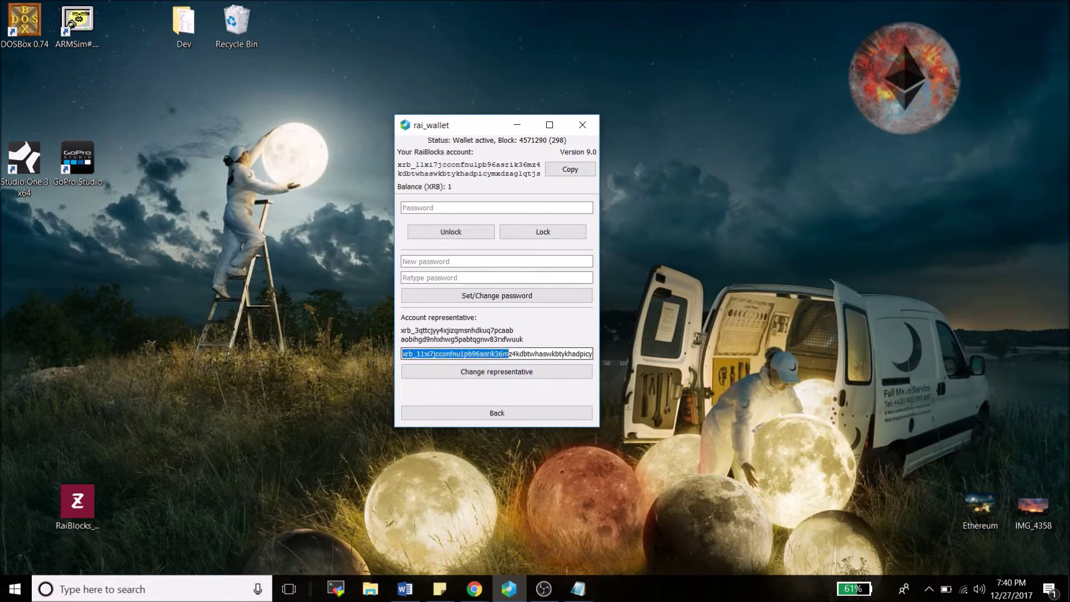
left_click(444, 413)
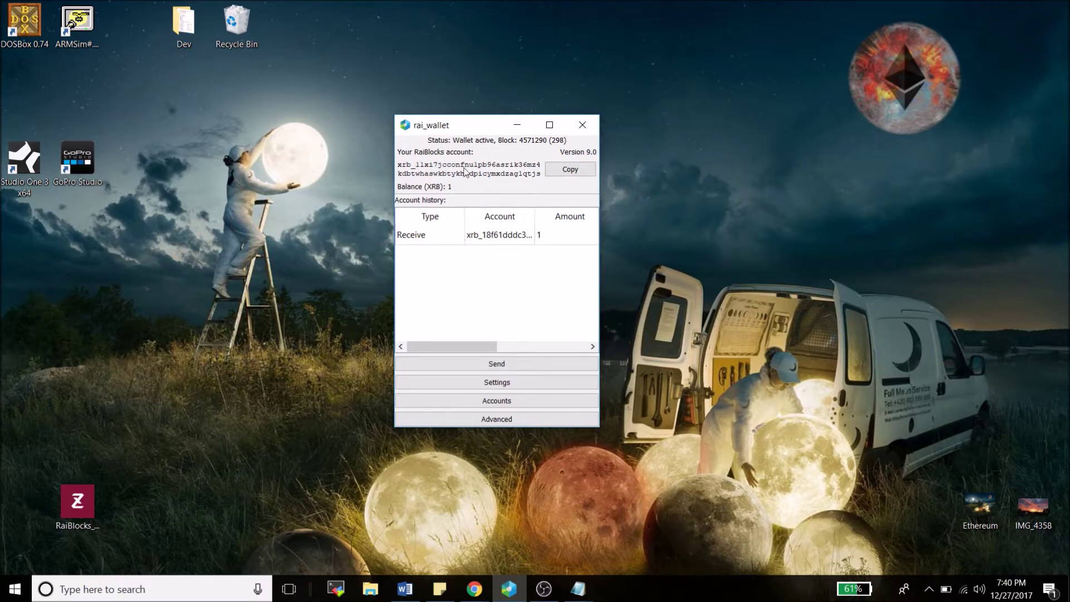
left_click(455, 385)
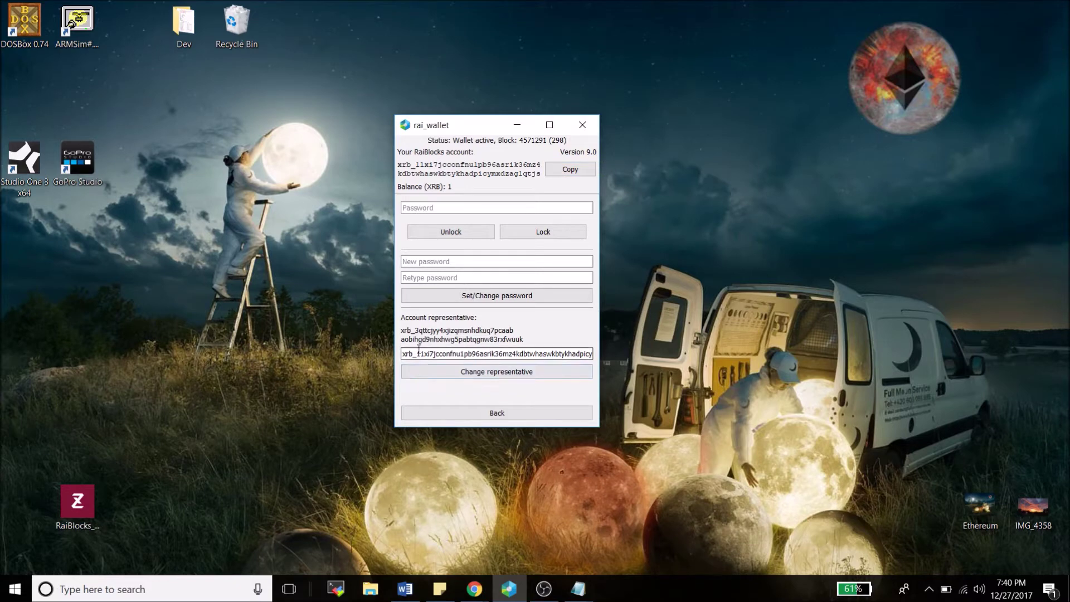
left_click(463, 353)
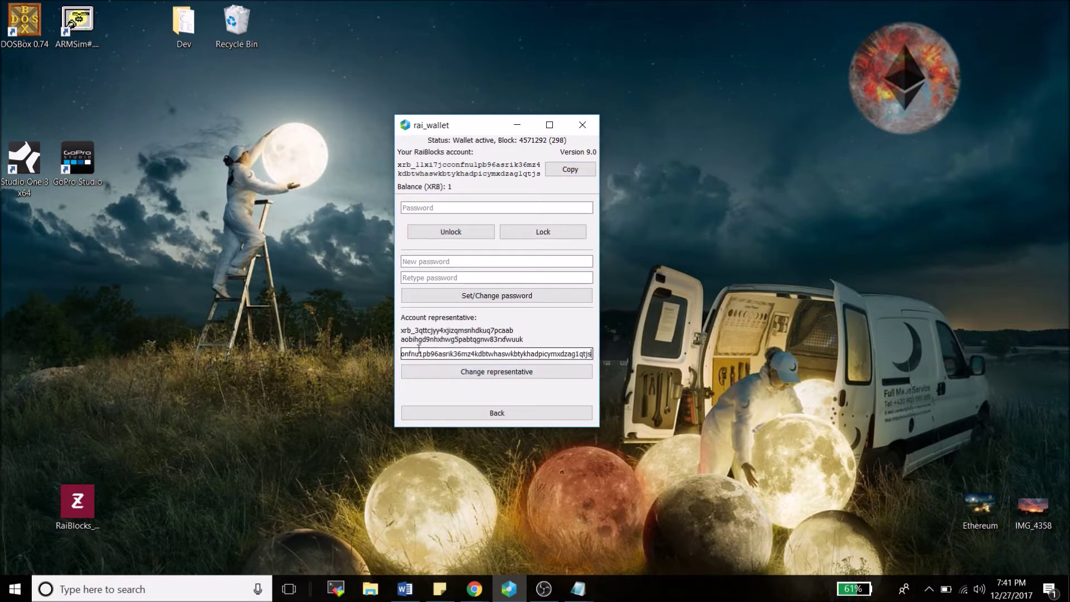
left_click(441, 377)
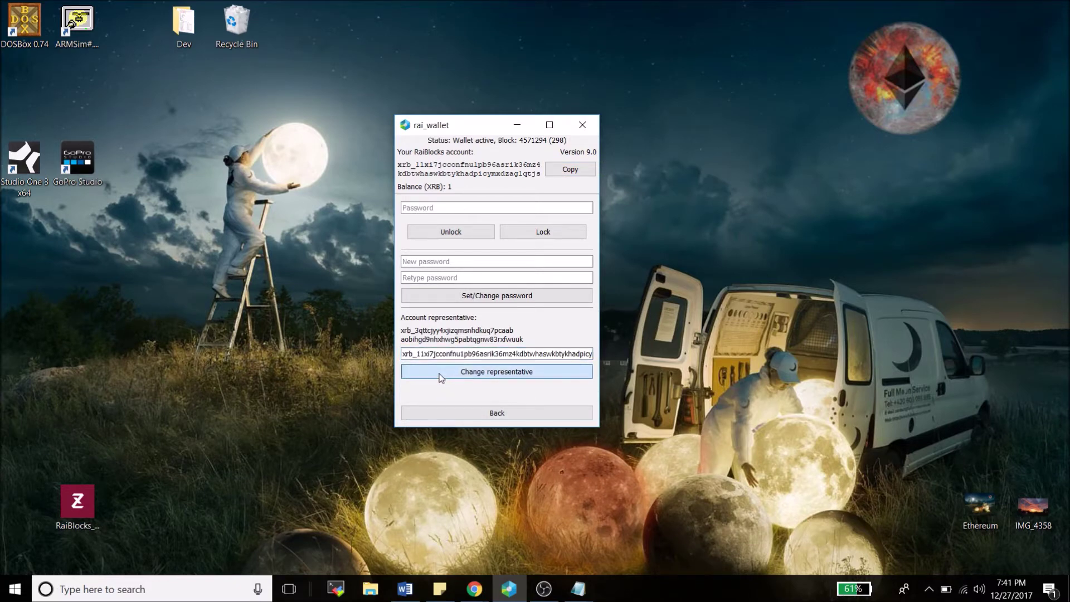
left_click(475, 413)
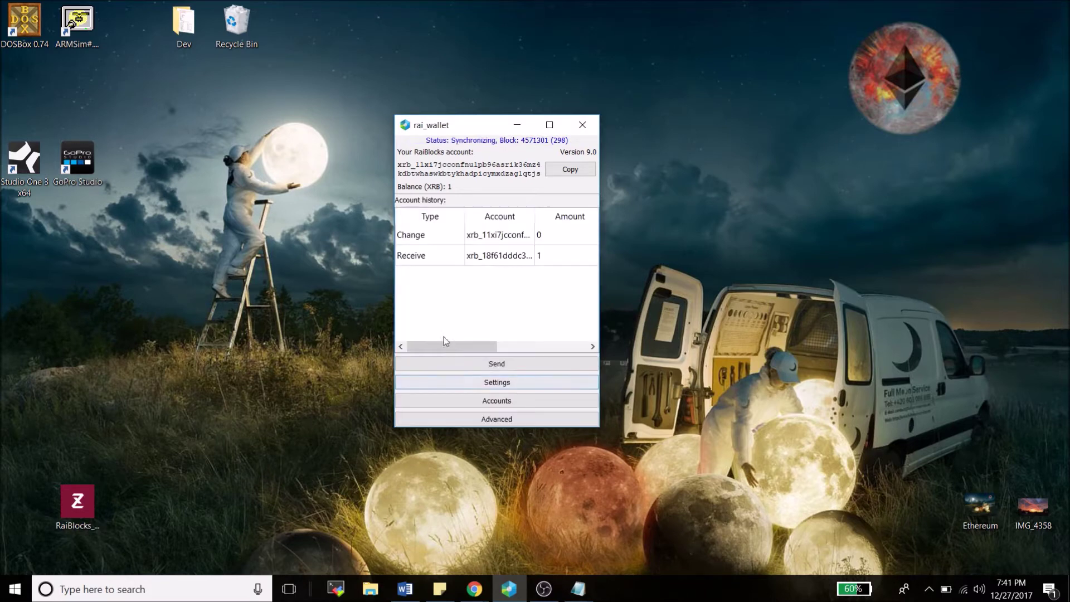
Inspect the new Change entry, amount 0, in the account history
left_click(427, 236)
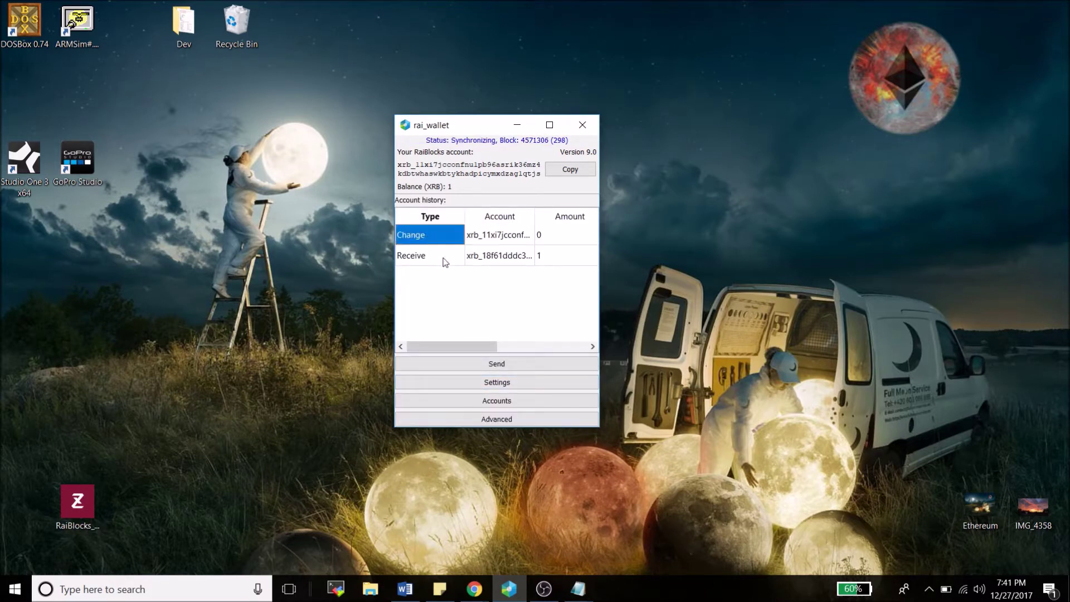
left_click(555, 235)
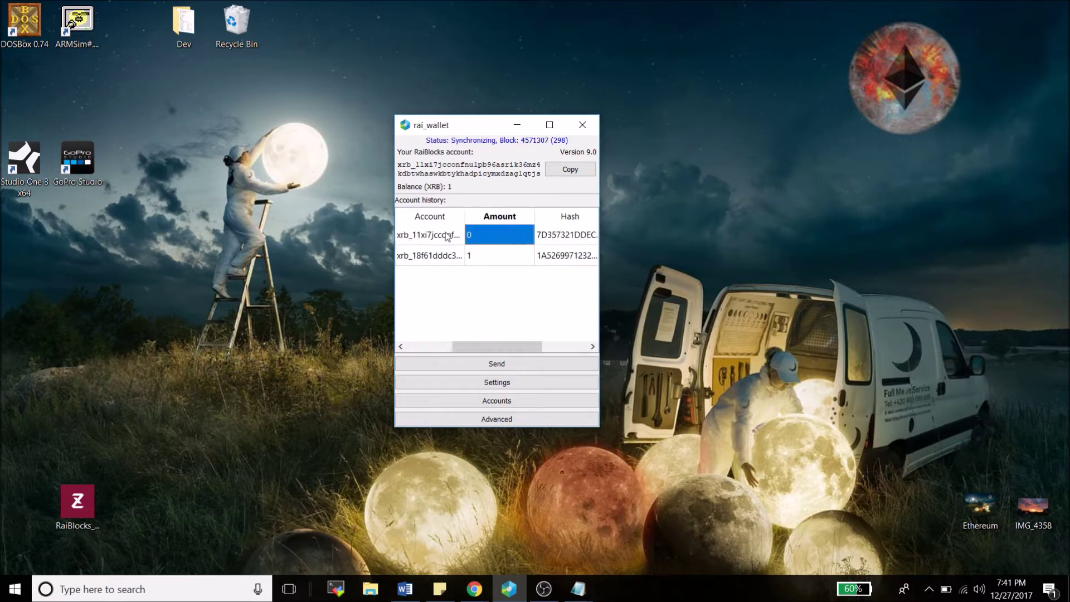
left_click(446, 236)
left_click_drag(472, 346, 427, 346)
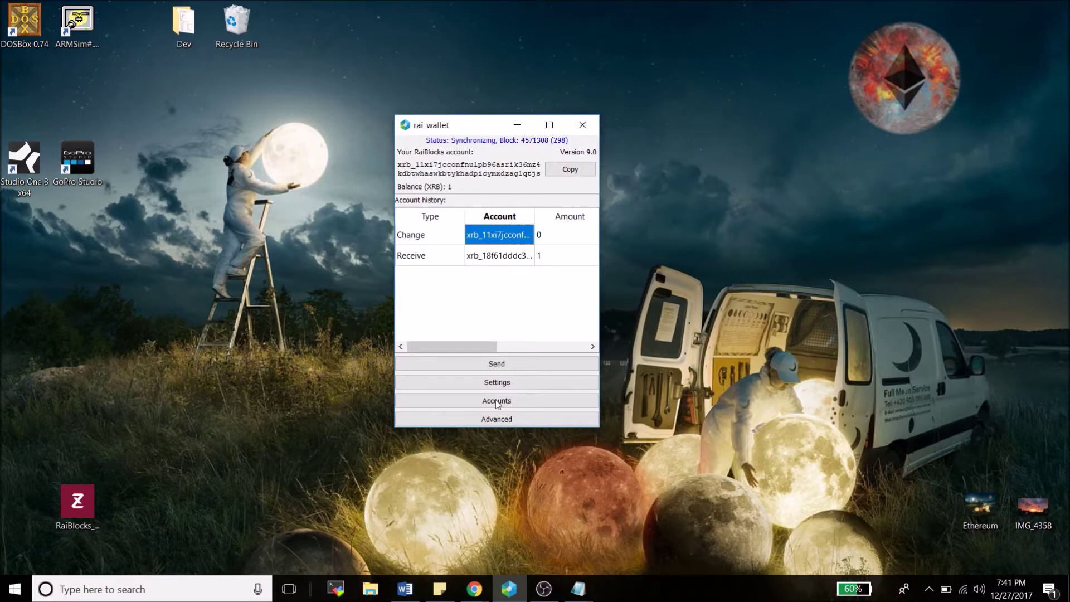
Copy the wallet's account address and bring the Chrome browser forward
left_click(557, 172)
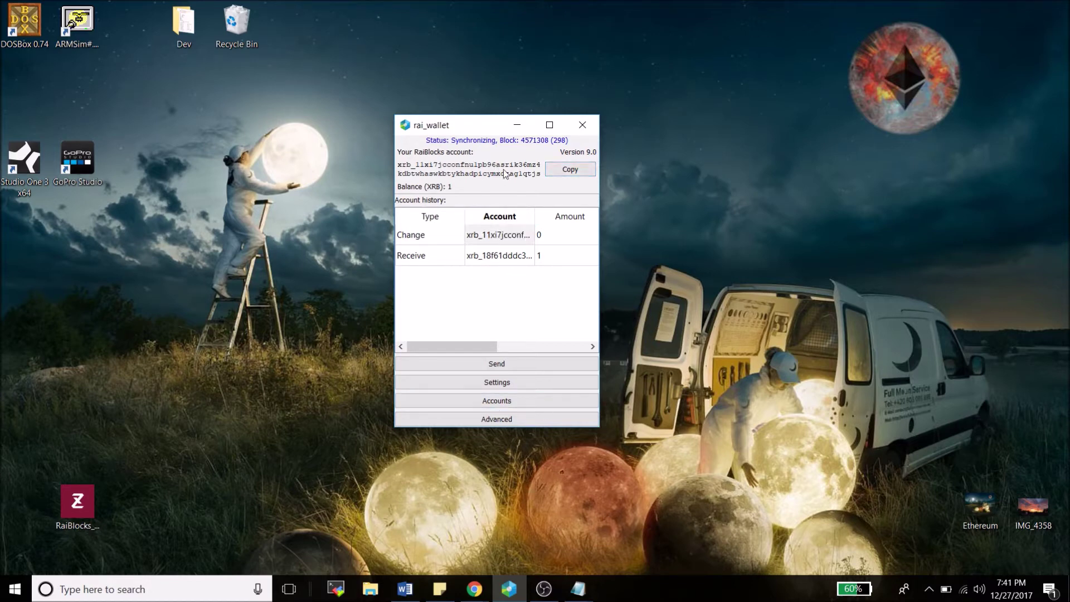
left_click(555, 169)
left_click(474, 589)
Load raiblocks.net and search the wallet's address in Surf the chain
left_click(219, 32)
type("raiblocks.net")
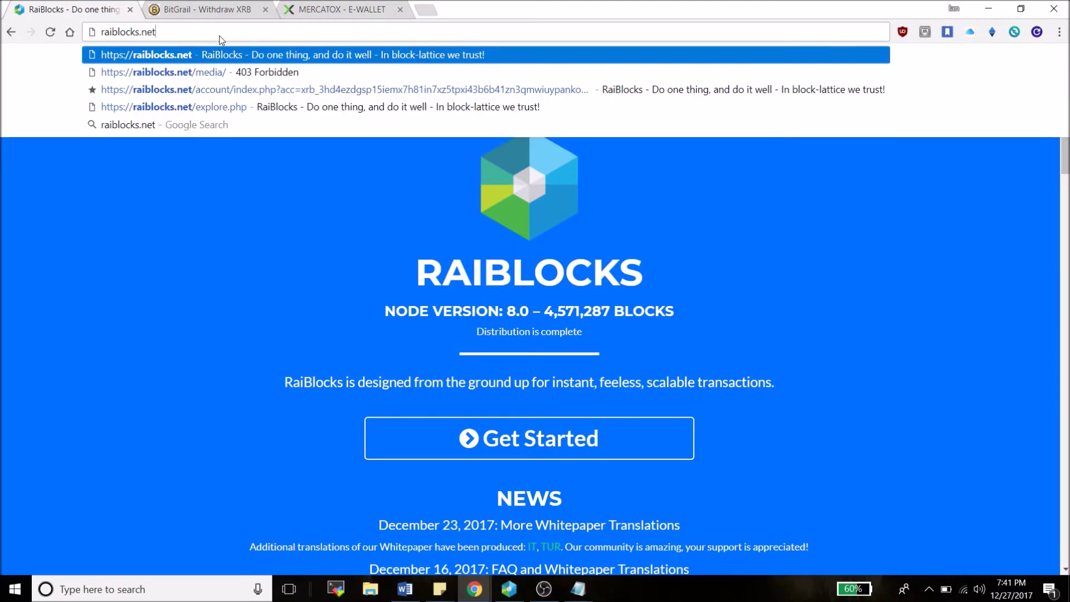
key("Return")
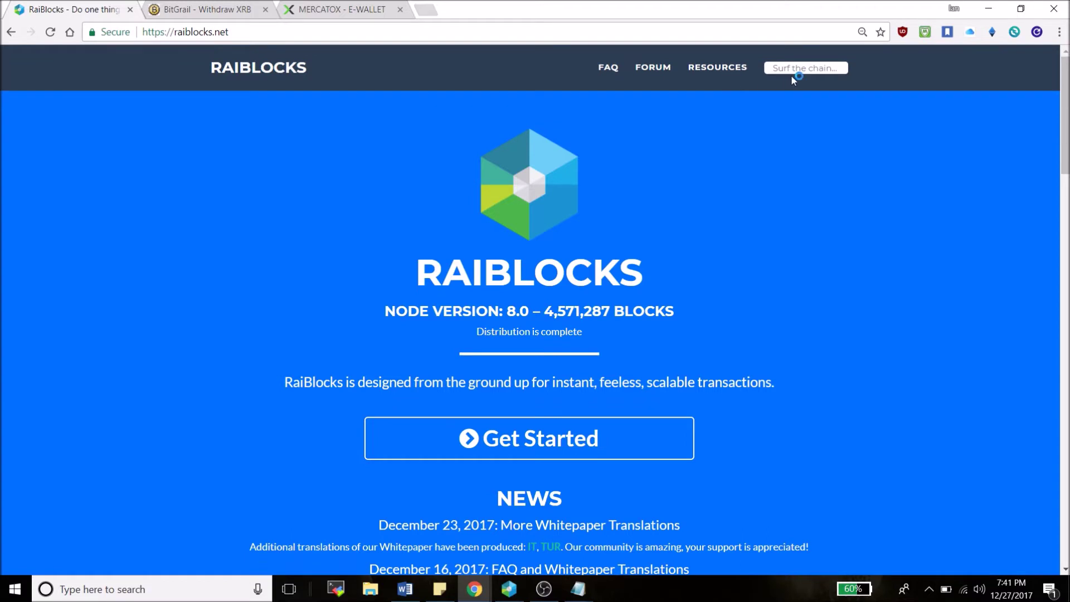
left_click(802, 69)
key("ctrl+v")
key("Return")
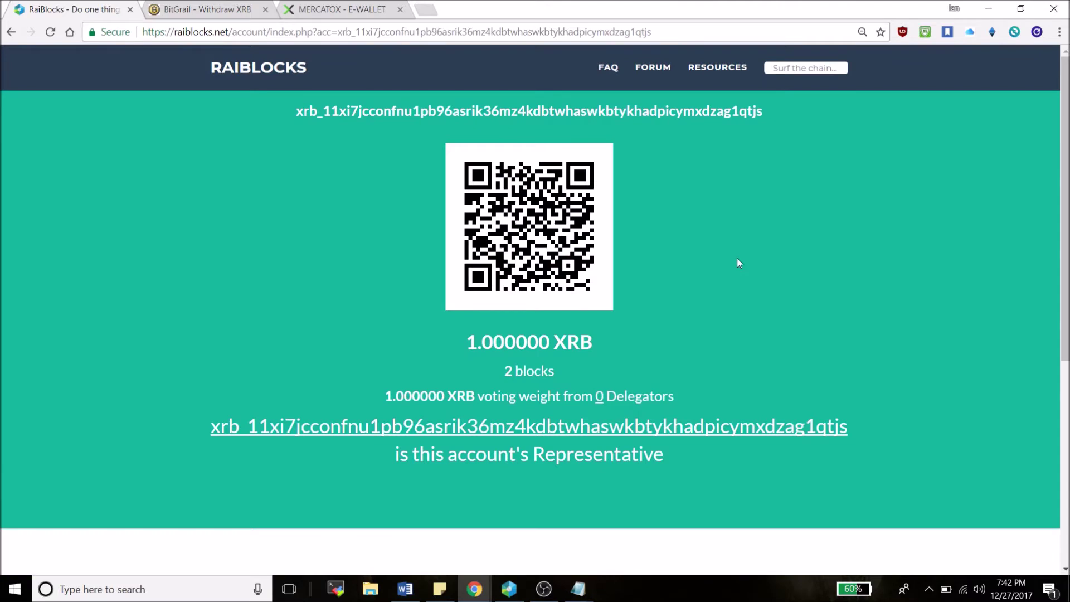
Highlight the account address, the 2 blocks count and the 1.000000 XRB voting weight
left_click_drag(294, 112, 762, 112)
left_click(538, 372)
left_click_drag(499, 370, 558, 374)
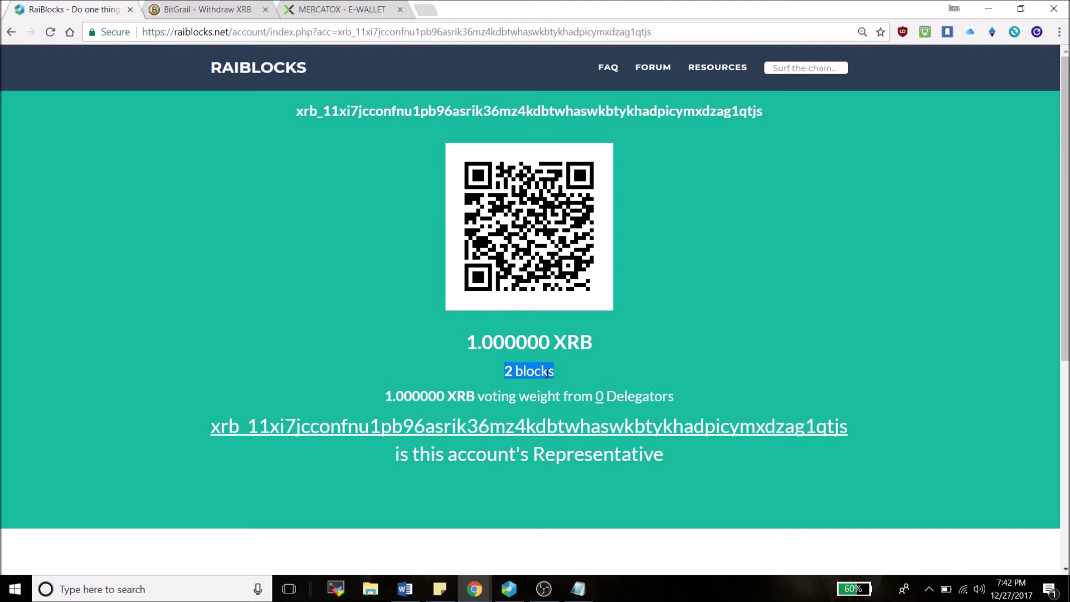
left_click(548, 373)
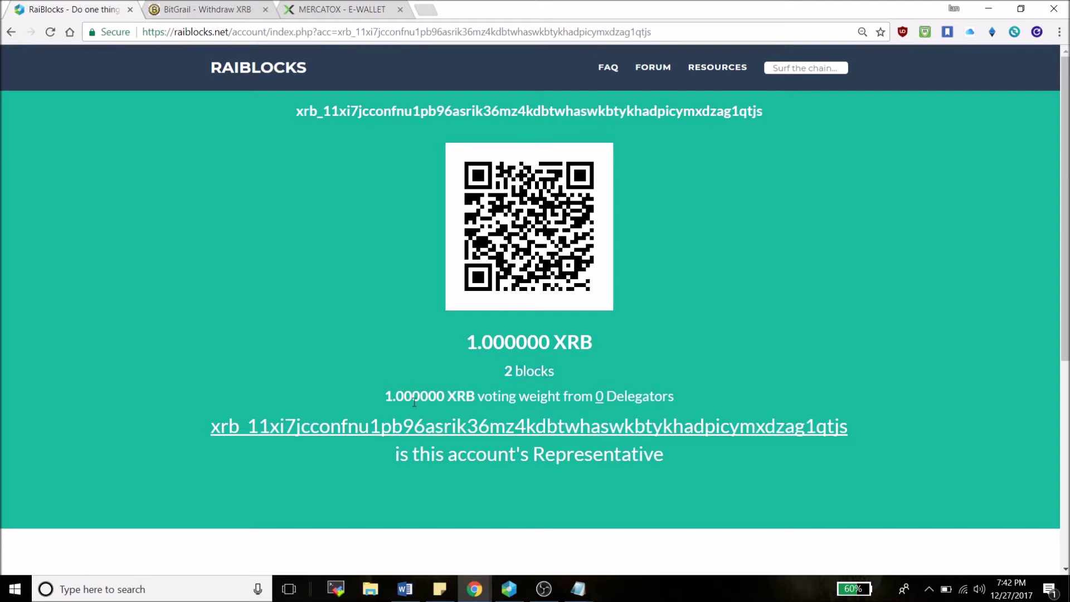
left_click_drag(386, 396, 592, 393)
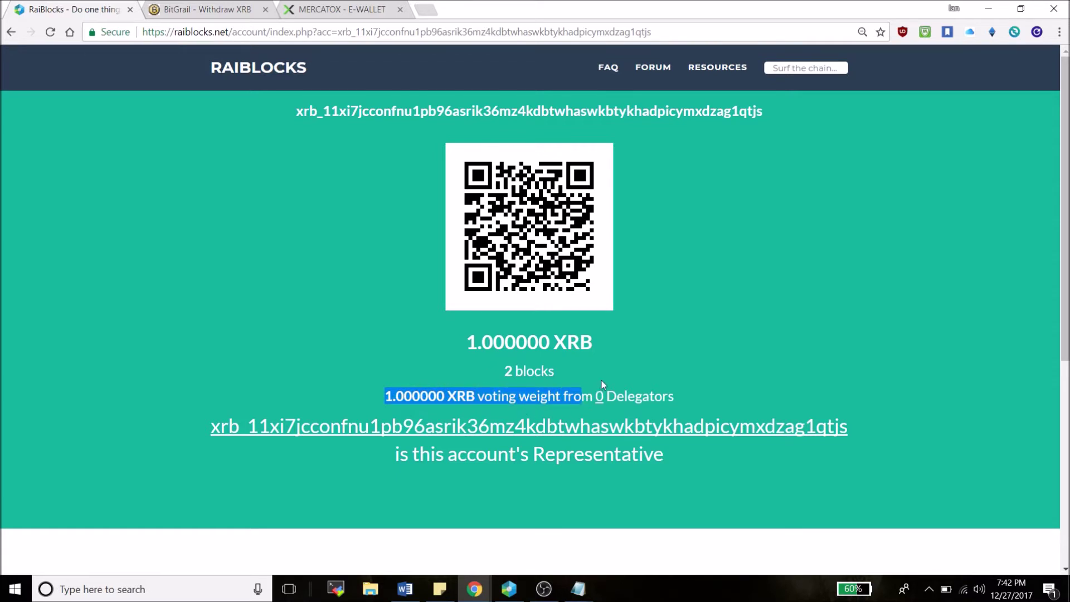
left_click(601, 380)
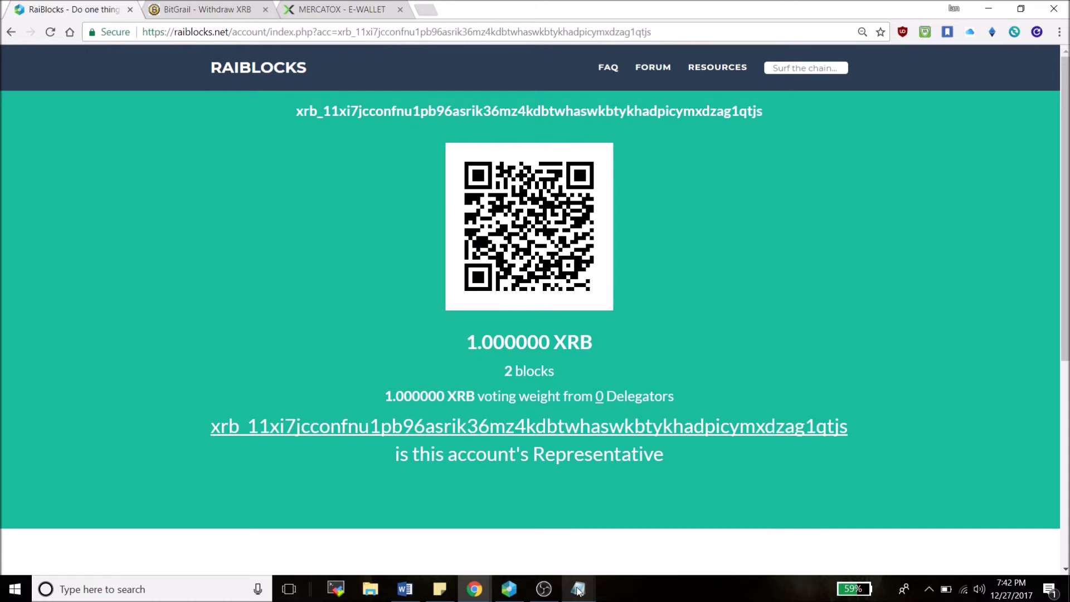
Check the wallet Settings page showing the wallet's own address as representative
left_click(511, 596)
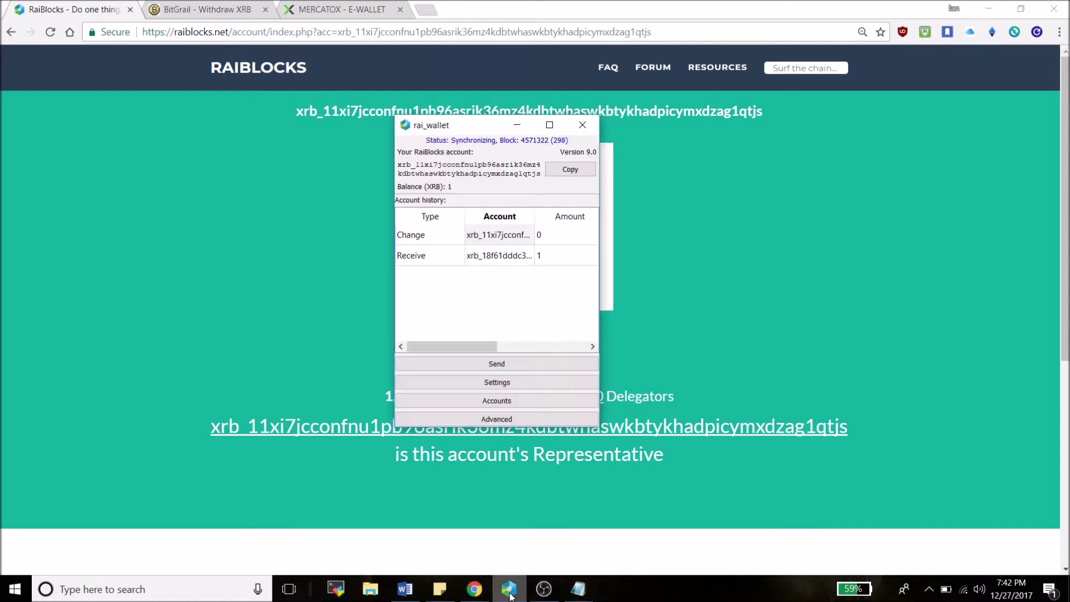
left_click(507, 383)
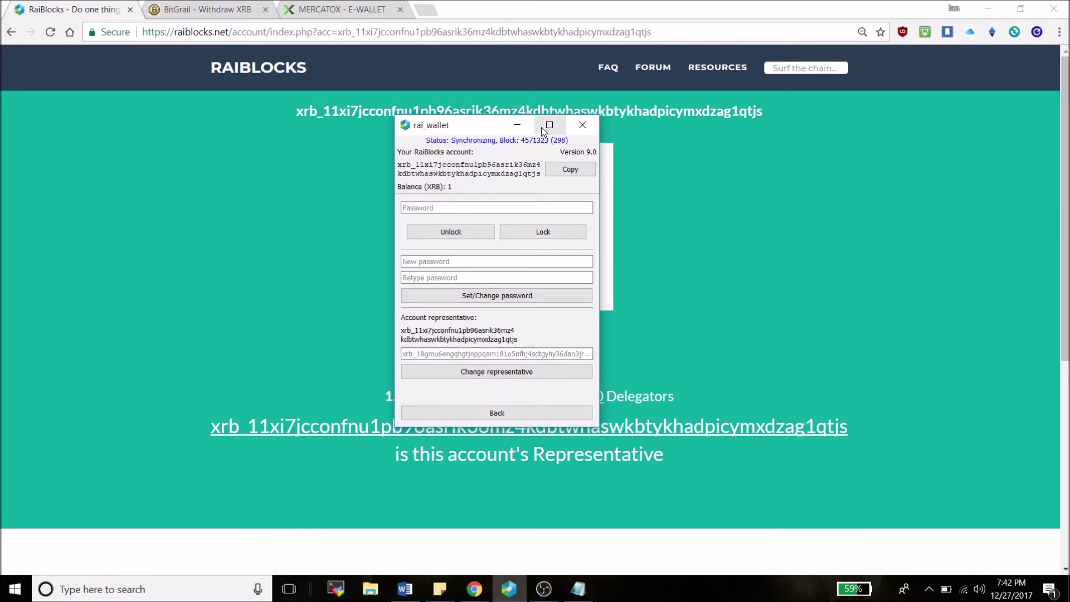
left_click(520, 127)
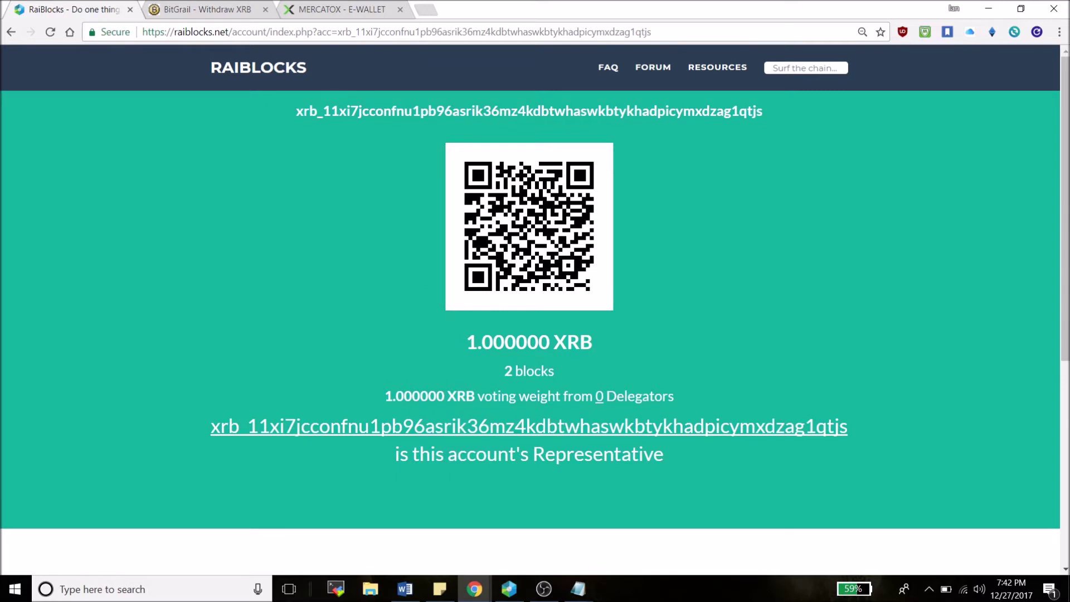
left_click(517, 594)
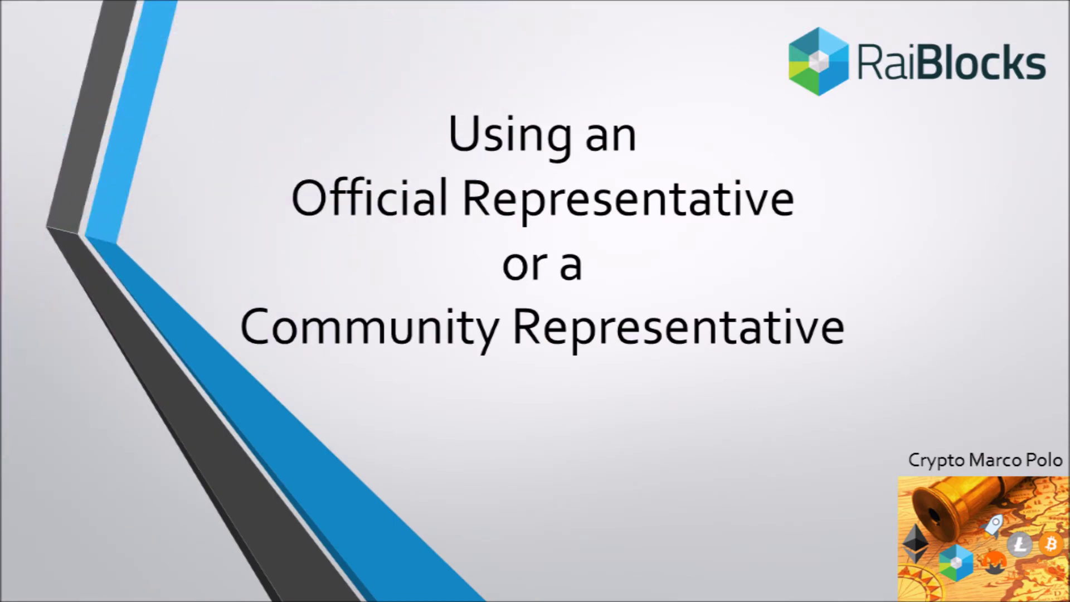
Advance past the official representative slide and open the raiblocks.net RESOURCES #tools section
key("Right")
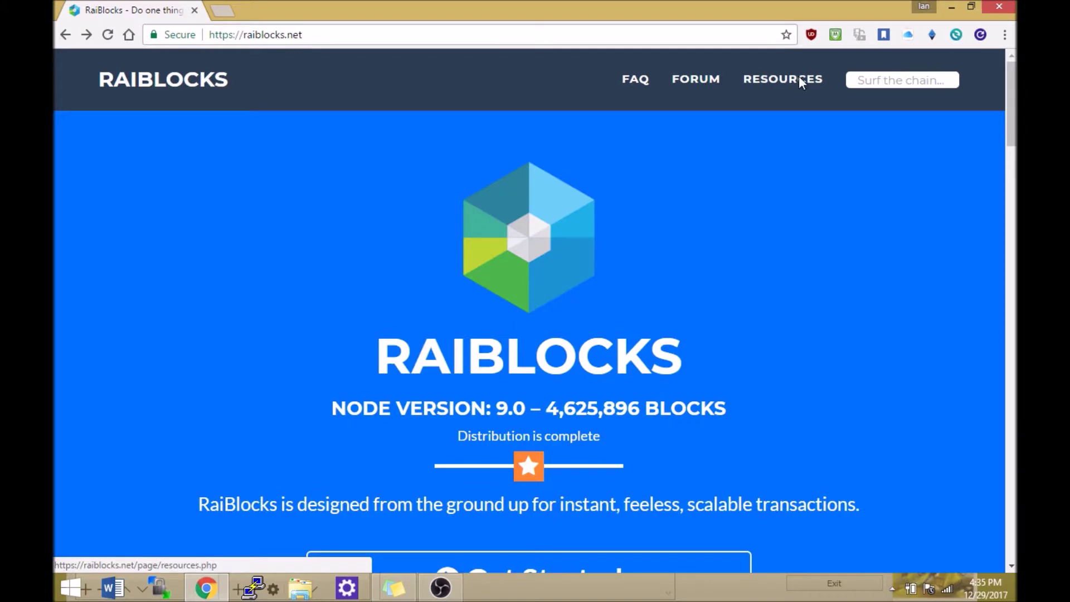
left_click(799, 79)
left_click(892, 275)
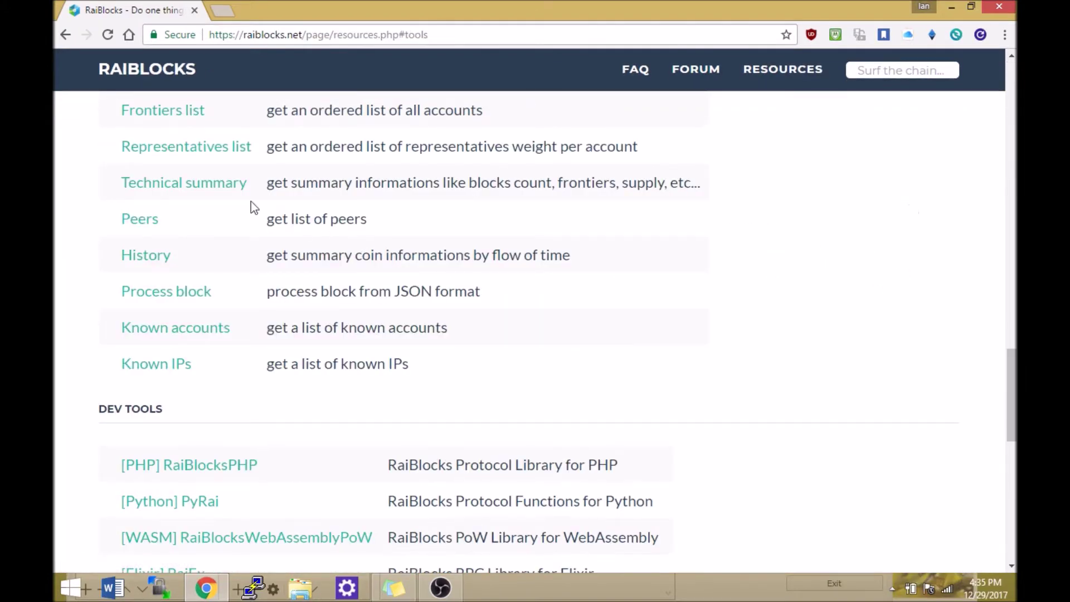
left_click(184, 151)
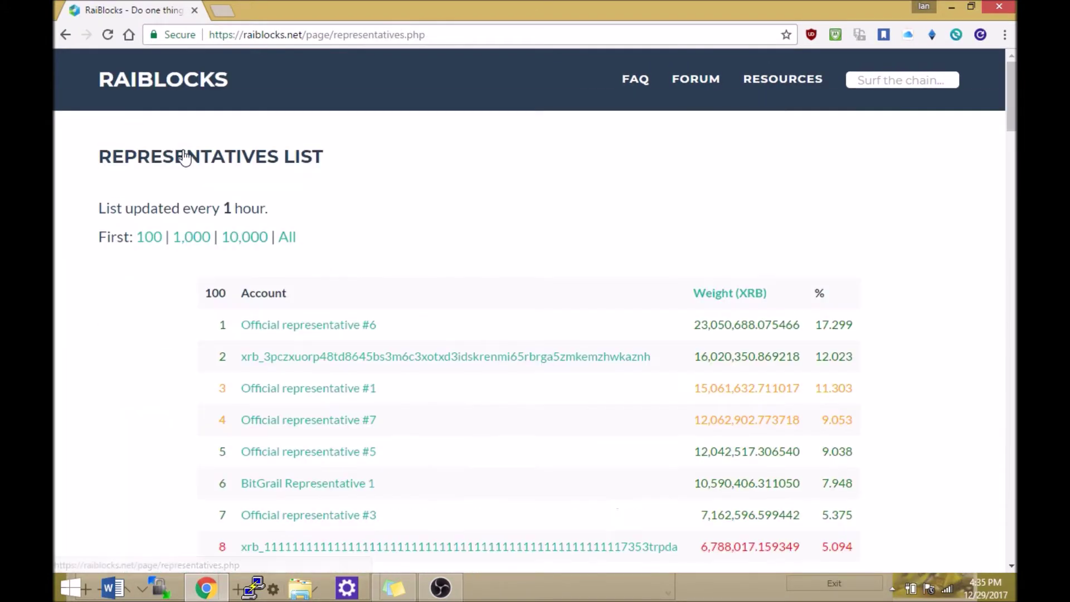
scroll(368, 223, "down", 2)
scroll(382, 249, "down", 1)
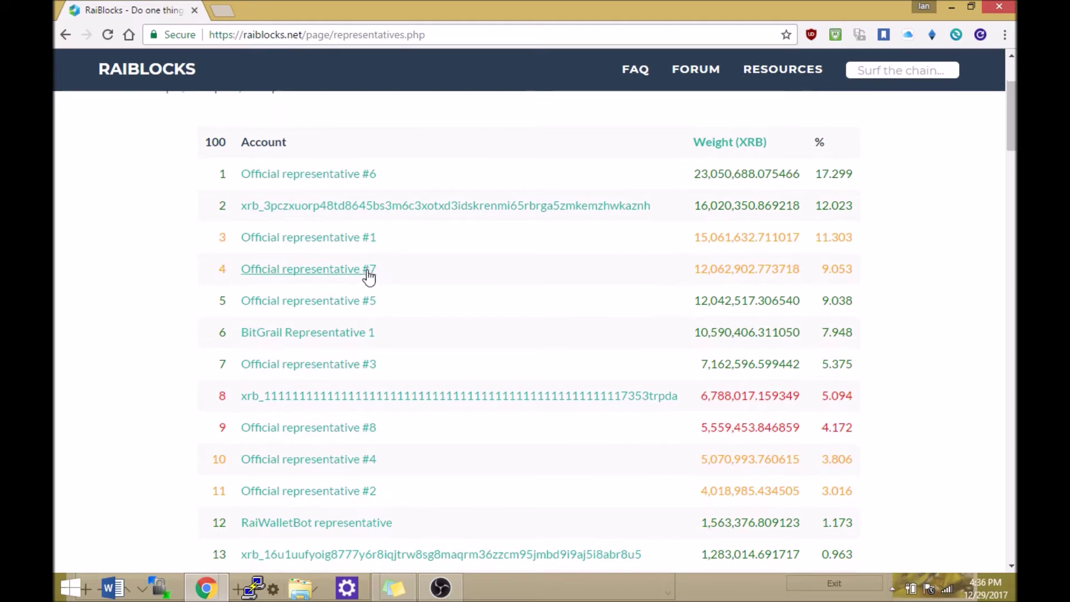
left_click_drag(377, 237, 365, 241)
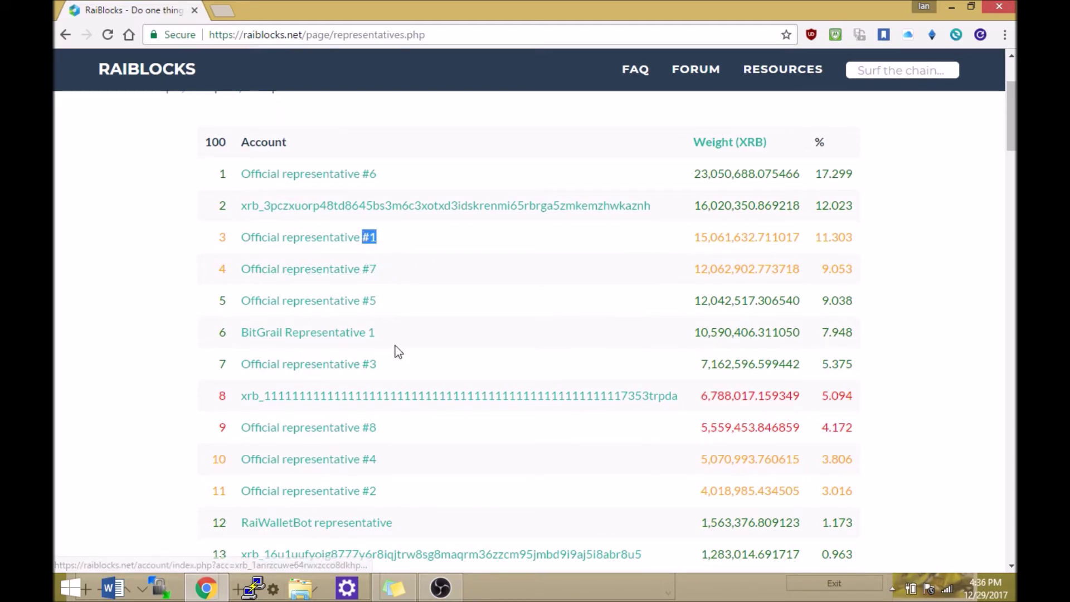
left_click_drag(378, 490, 363, 491)
left_click_drag(378, 364, 368, 364)
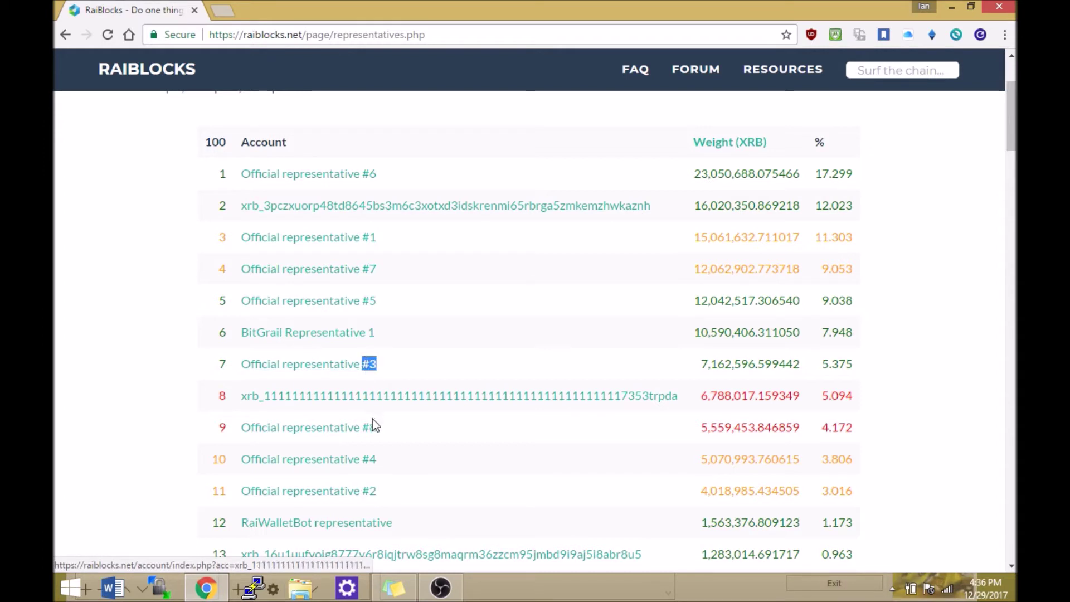
left_click_drag(379, 459, 361, 460)
left_click_drag(378, 301, 361, 301)
left_click_drag(379, 174, 353, 174)
left_click(373, 270)
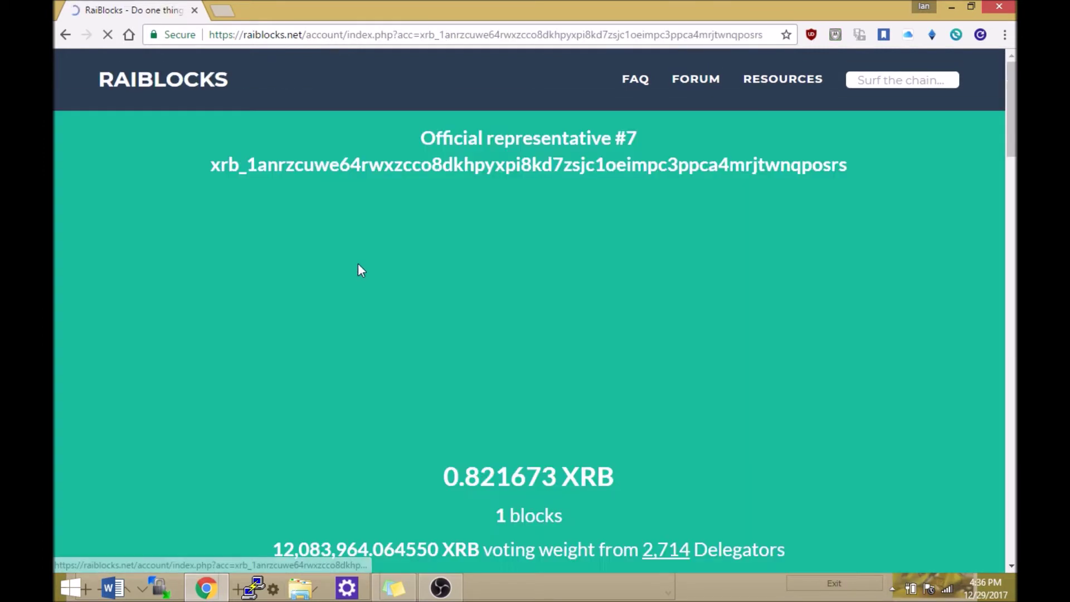
scroll(342, 463, "down", 2)
left_click_drag(272, 473, 479, 475)
left_click_drag(640, 476, 697, 501)
left_click(410, 433)
scroll(349, 217, "up", 1)
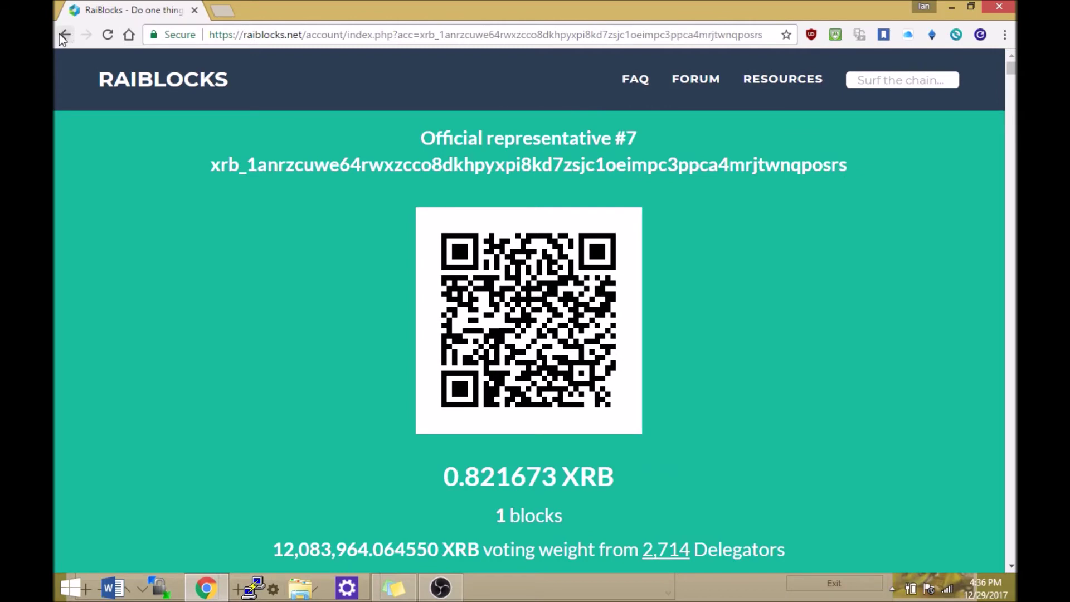
left_click(65, 35)
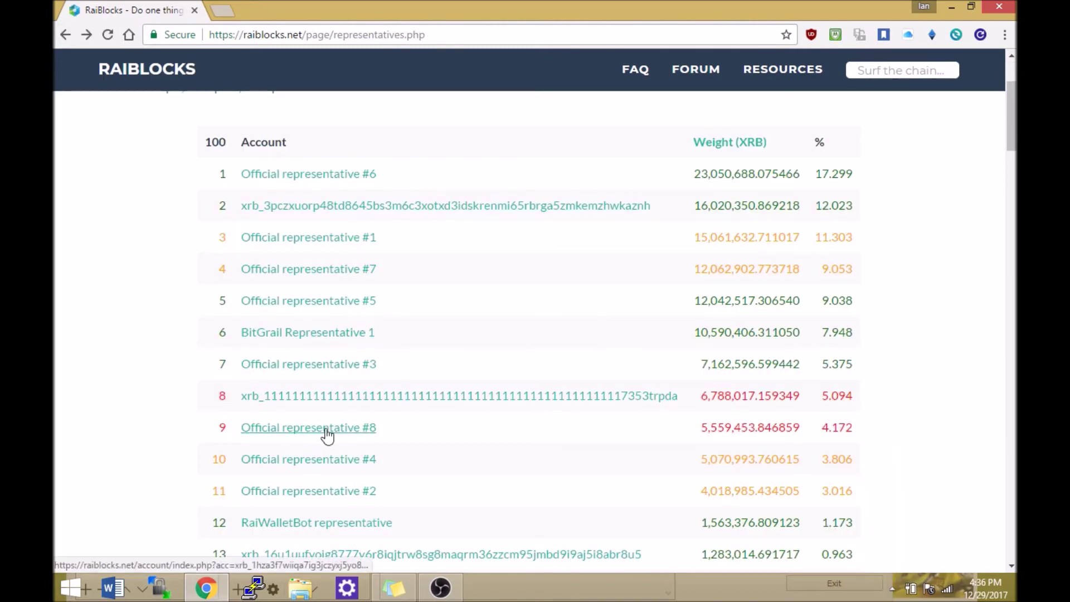
left_click(349, 432)
scroll(454, 370, "down", 4)
scroll(172, 223, "up", 4)
left_click(65, 35)
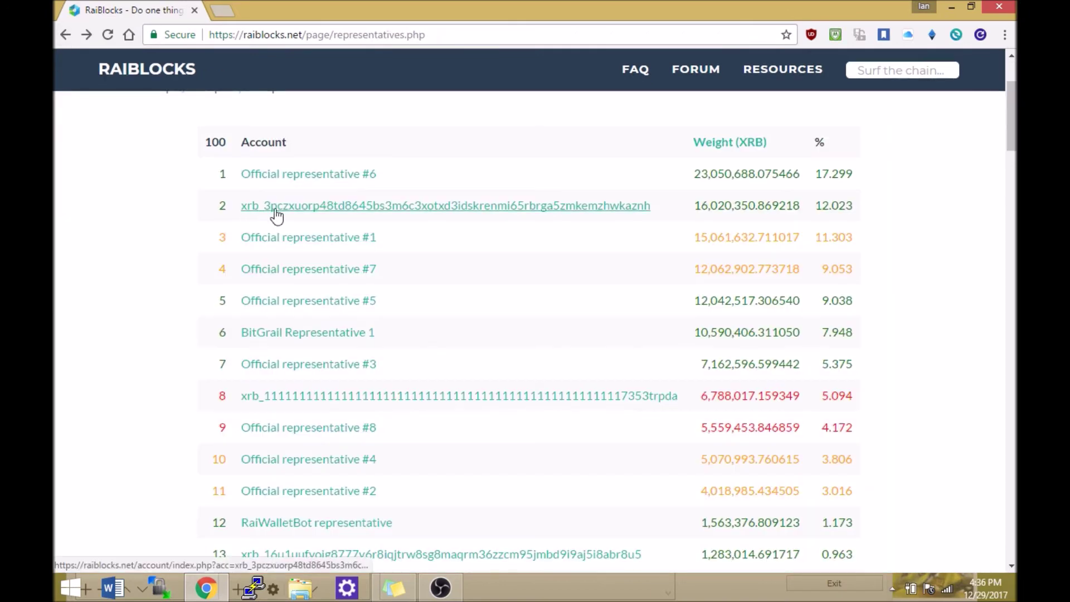
left_click(332, 177)
scroll(483, 337, "down", 4)
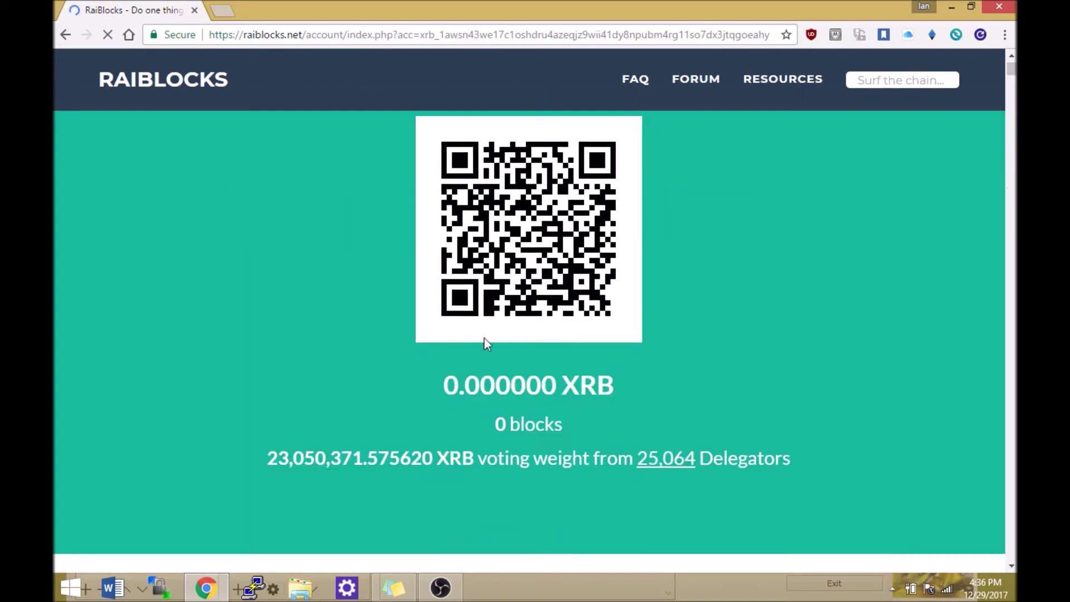
left_click_drag(271, 397, 477, 390)
left_click(226, 125)
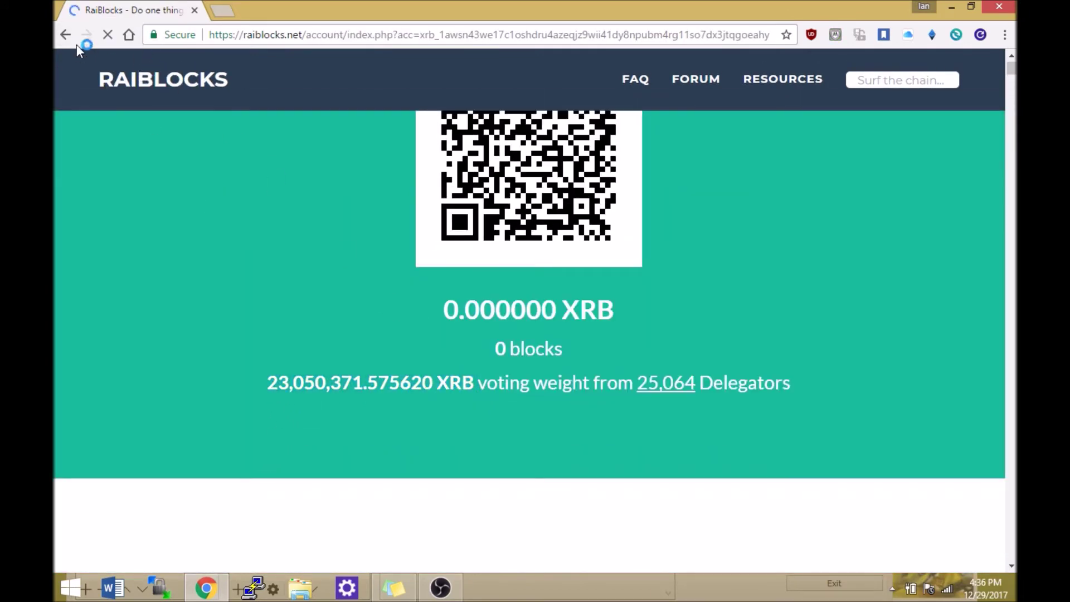
left_click(65, 35)
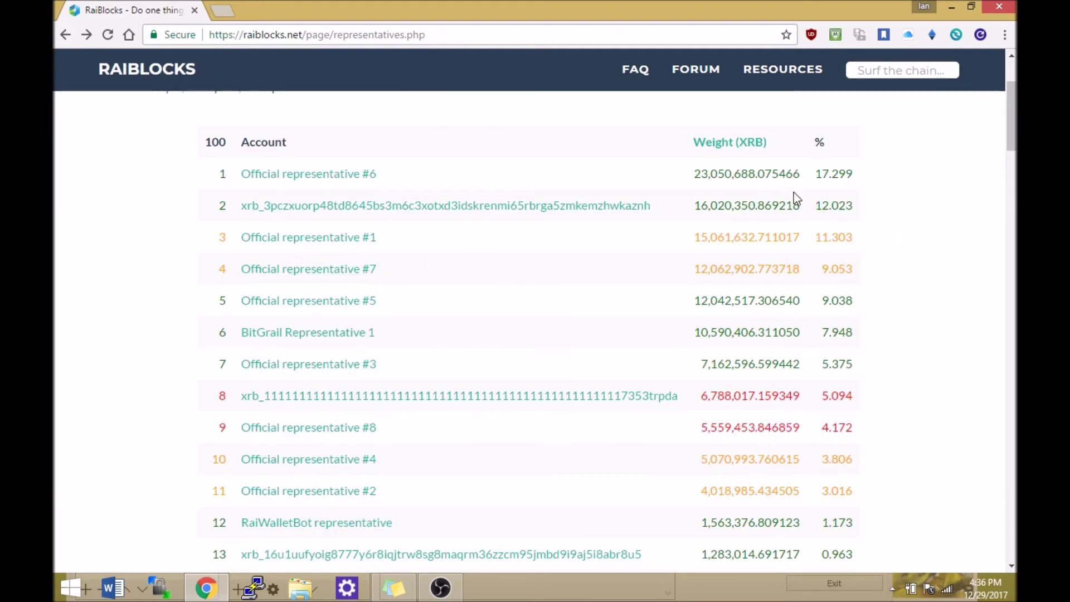
left_click_drag(815, 174, 858, 174)
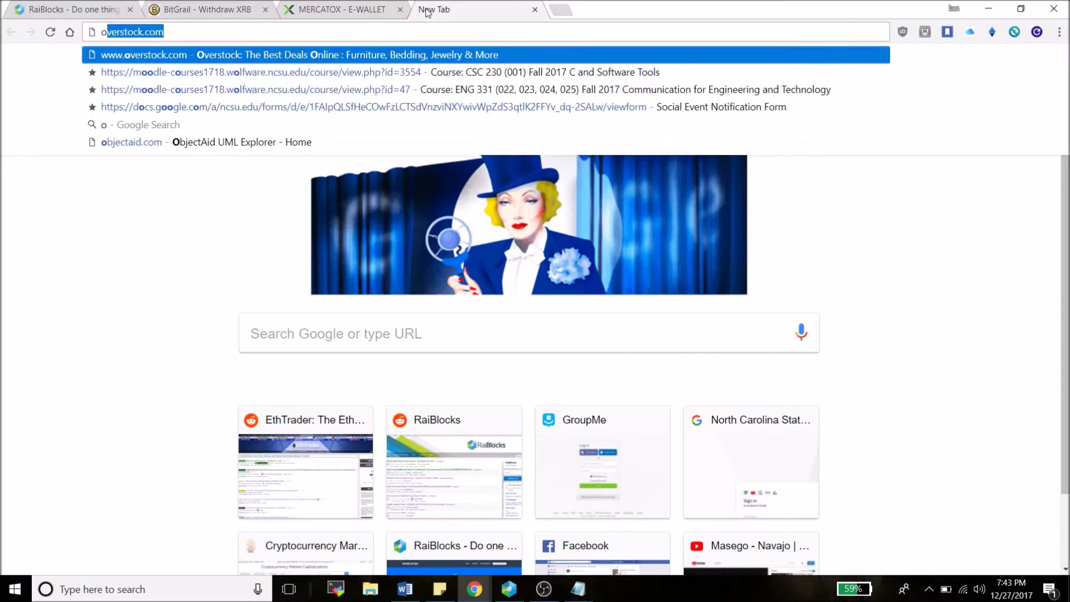
Open the bookmarked Official representative #5 page by typing 'official repre' in the address bar
type("official repre")
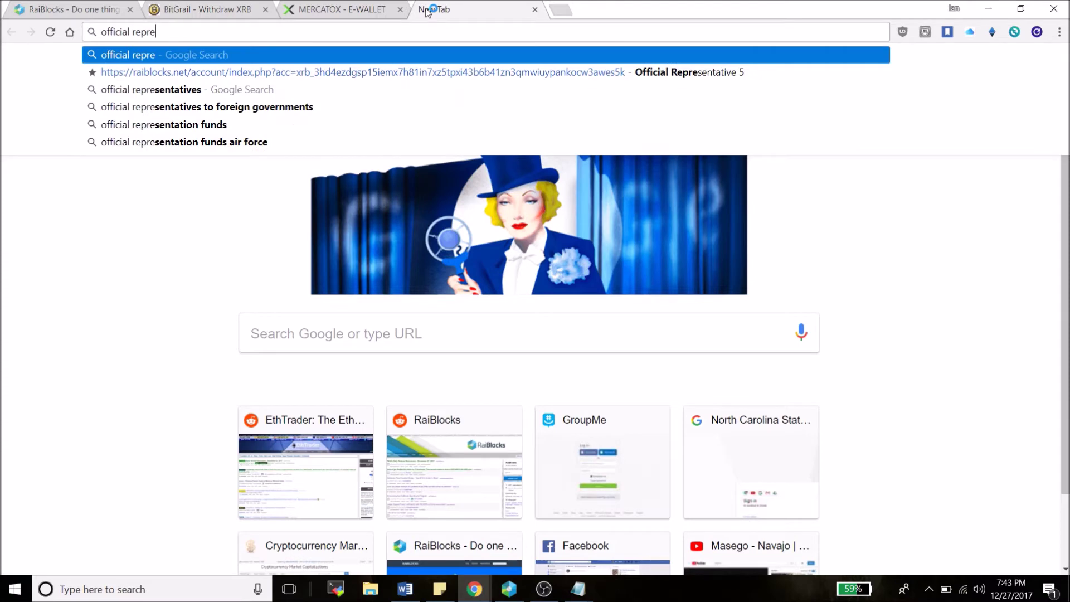
key("Down")
key("Return")
Highlight representative #5's heading, its 2,817 delegators and its voting weight
left_click_drag(450, 156, 613, 154)
left_click(633, 156)
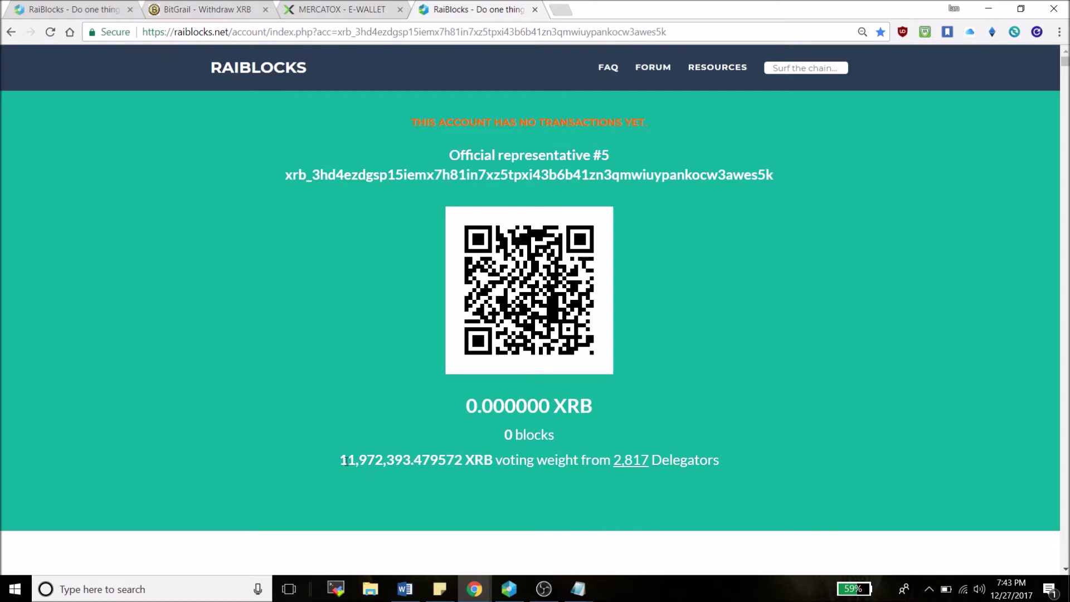
left_click_drag(614, 460, 651, 461)
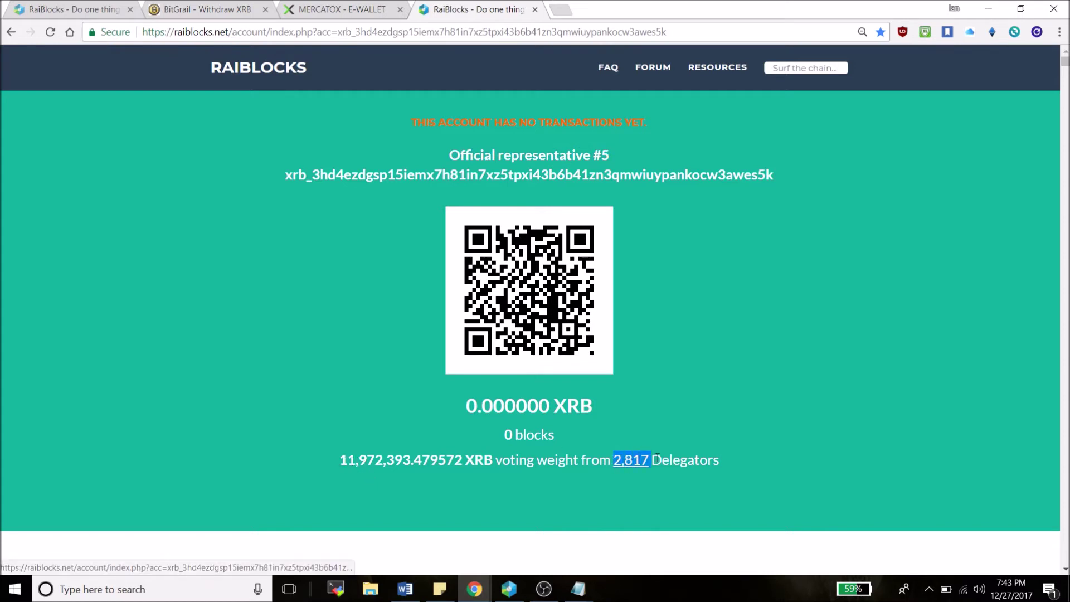
left_click(389, 473)
left_click_drag(340, 460, 462, 461)
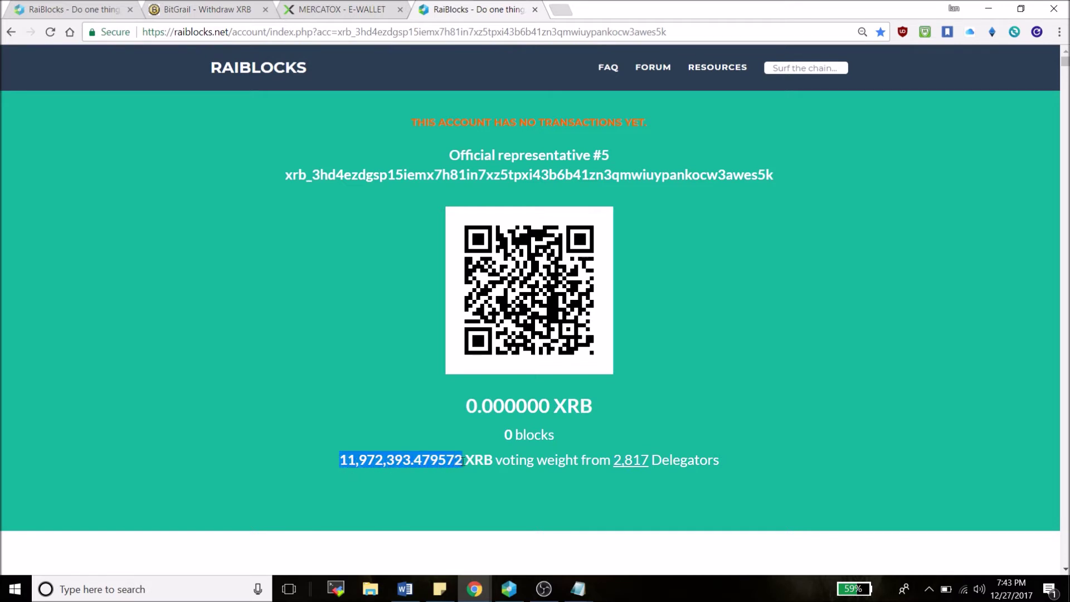
left_click(721, 311)
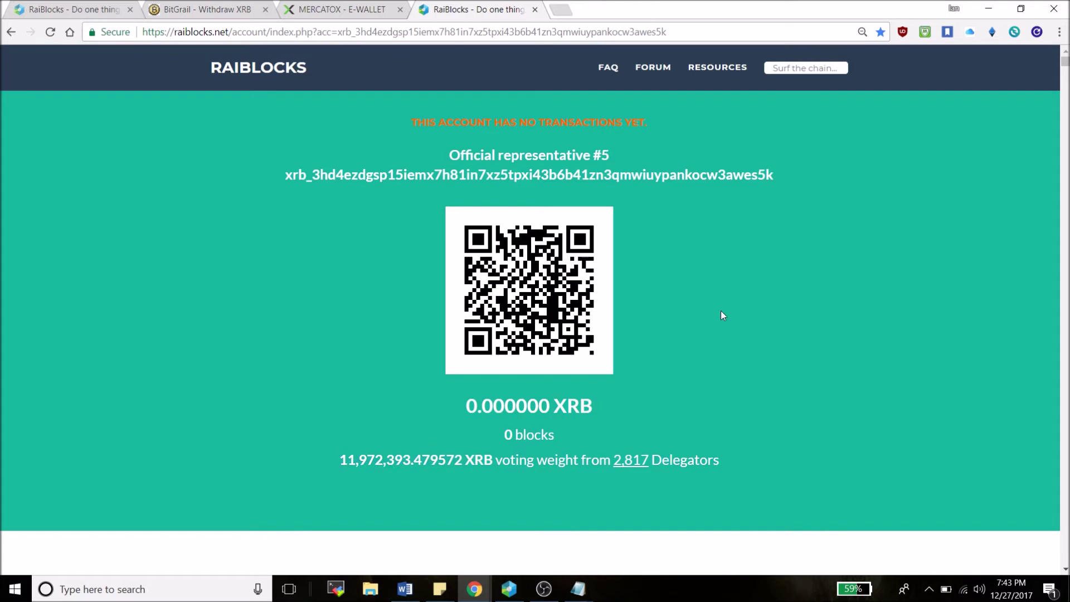
scroll(721, 312, "down", 1)
scroll(723, 315, "down", 3)
scroll(722, 316, "up", 2)
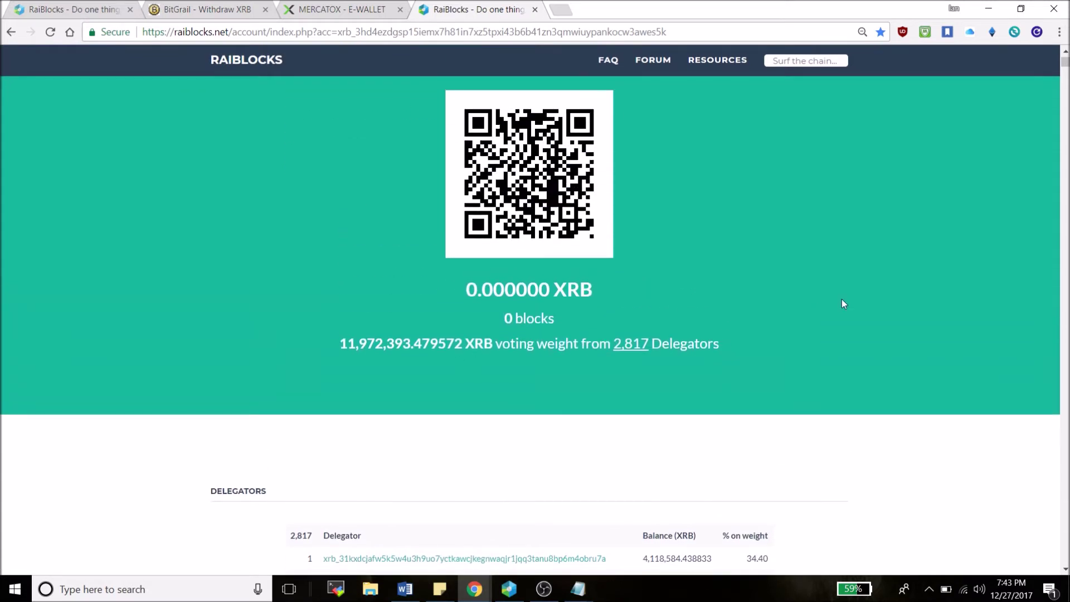
scroll(842, 299, "up", 2)
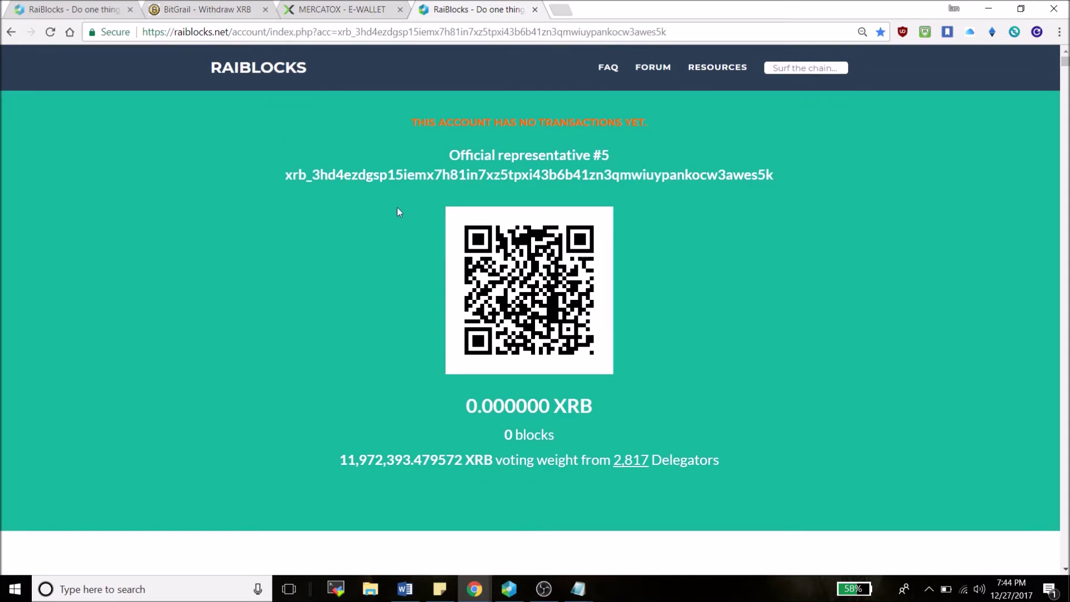
Copy representative #5's address and apply it as the wallet's new representative
double_click(397, 177)
key("ctrl+c")
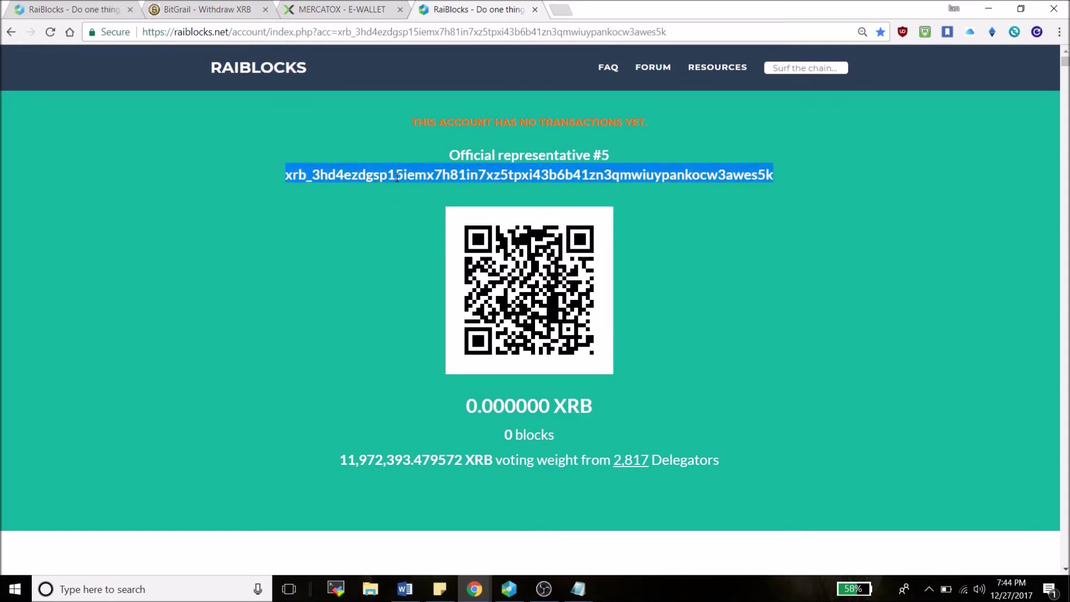
left_click(508, 589)
left_click(838, 379)
key("ctrl+v")
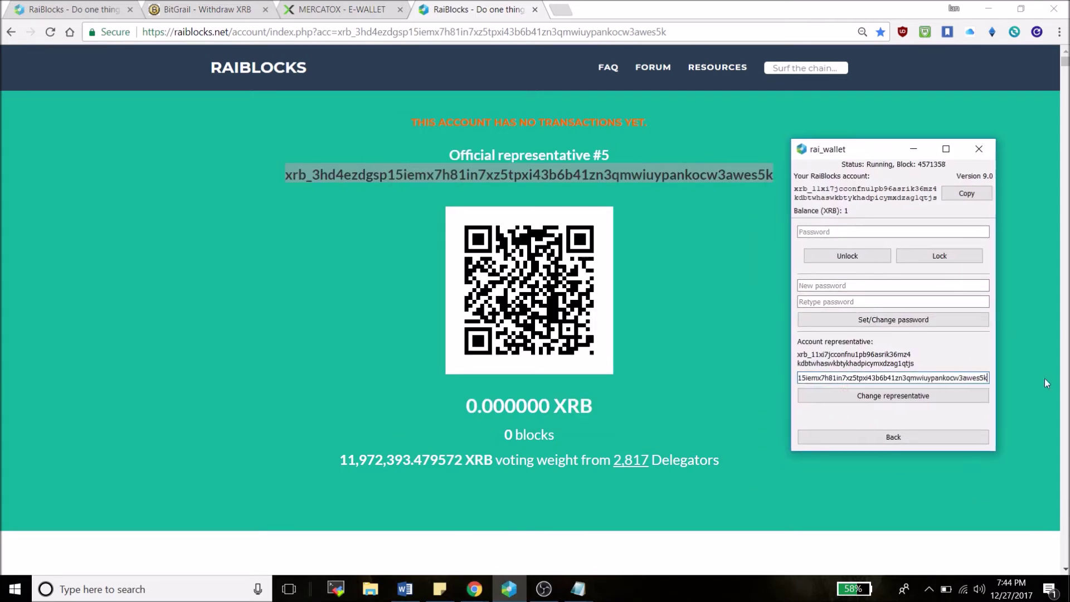
left_click(890, 396)
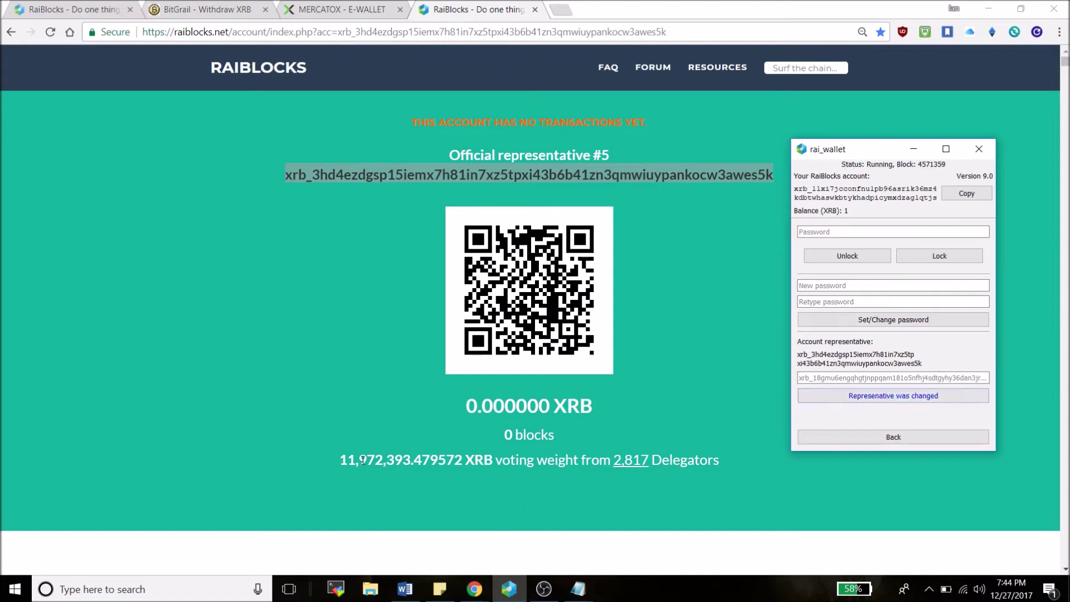
Check representative #5's increased voting weight and copy the wallet's own address
left_click_drag(390, 459, 405, 454)
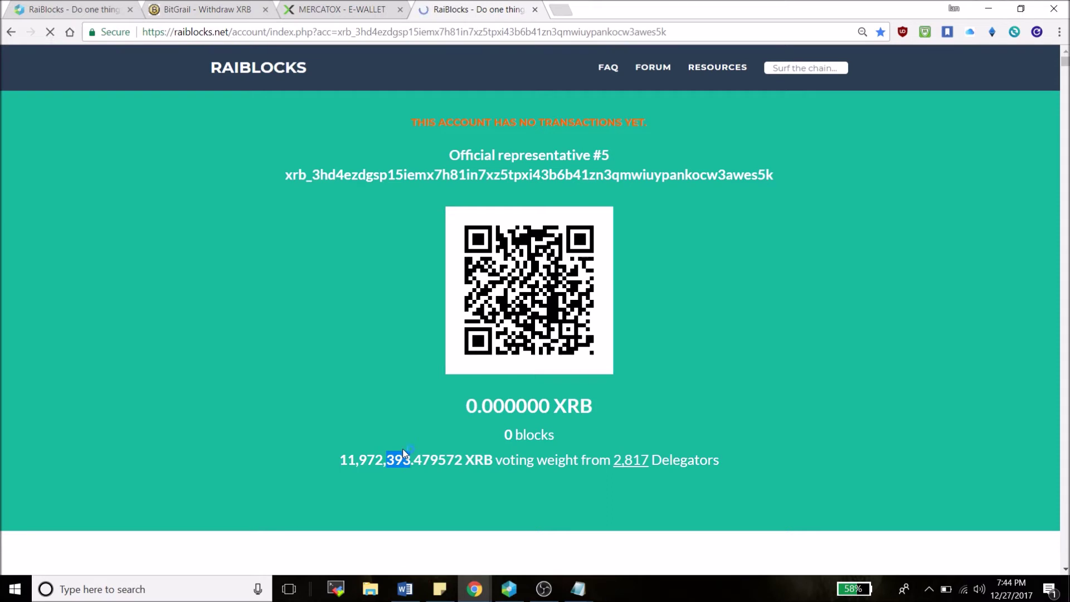
left_click(517, 590)
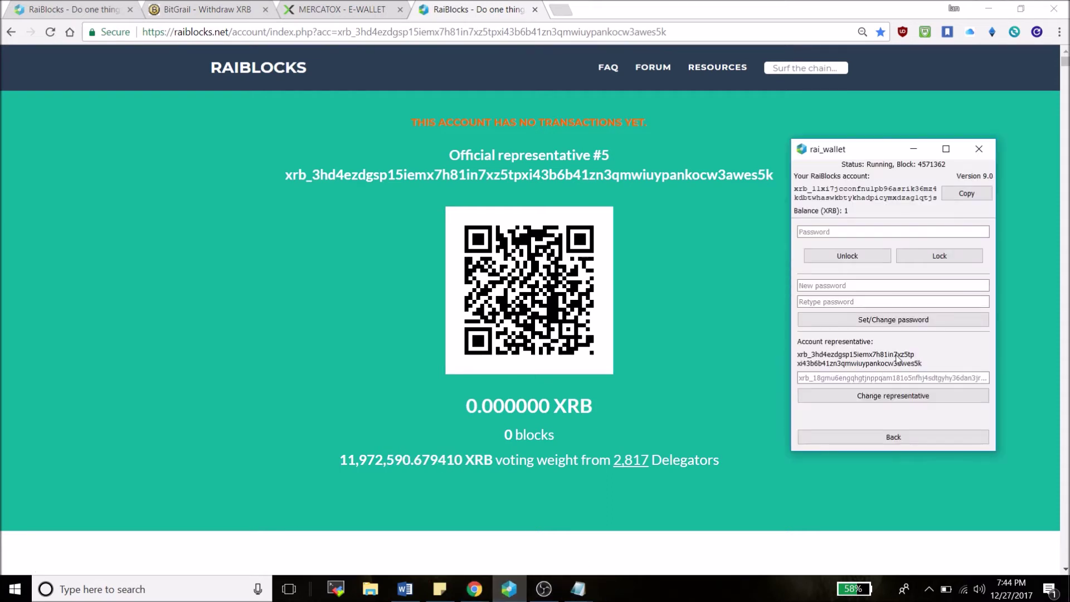
left_click(958, 192)
left_click(815, 70)
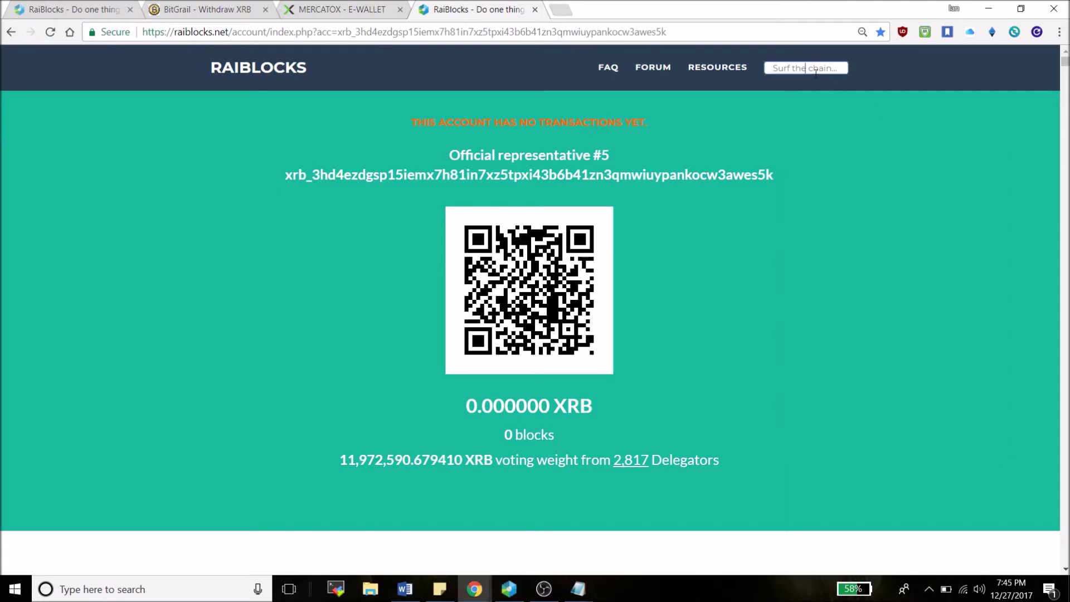
Look up the wallet's address on the explorer and highlight Official representative #5
key("ctrl+v")
key("Return")
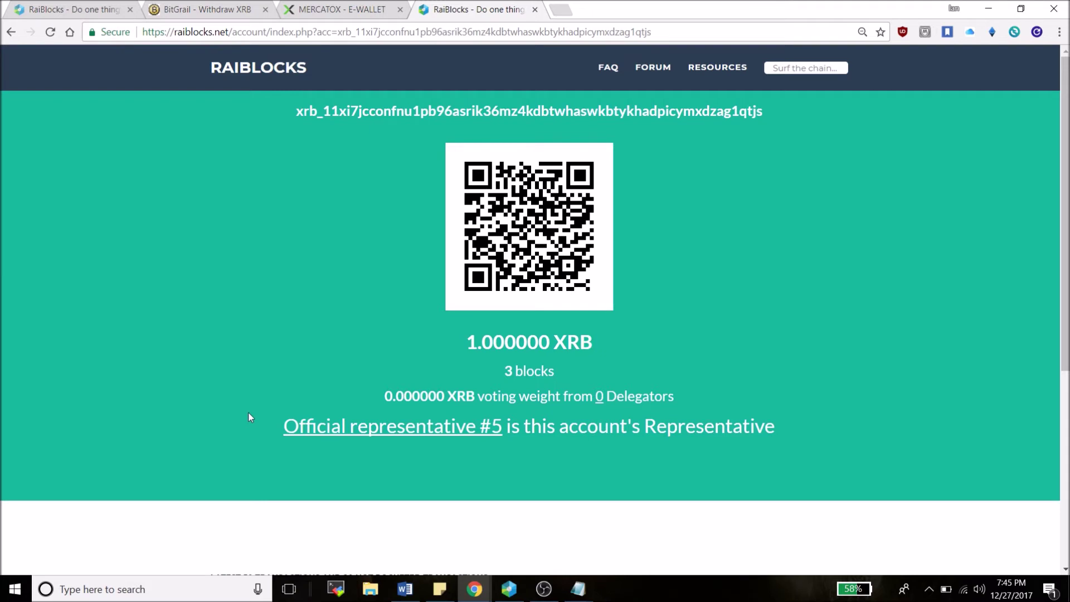
left_click_drag(277, 428, 516, 428)
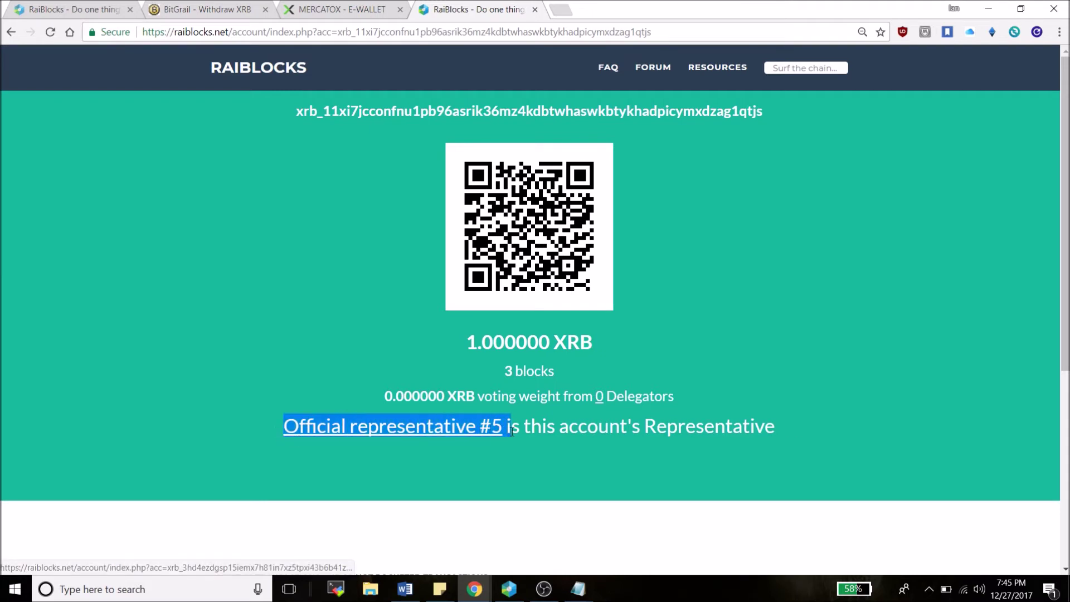
left_click(584, 443)
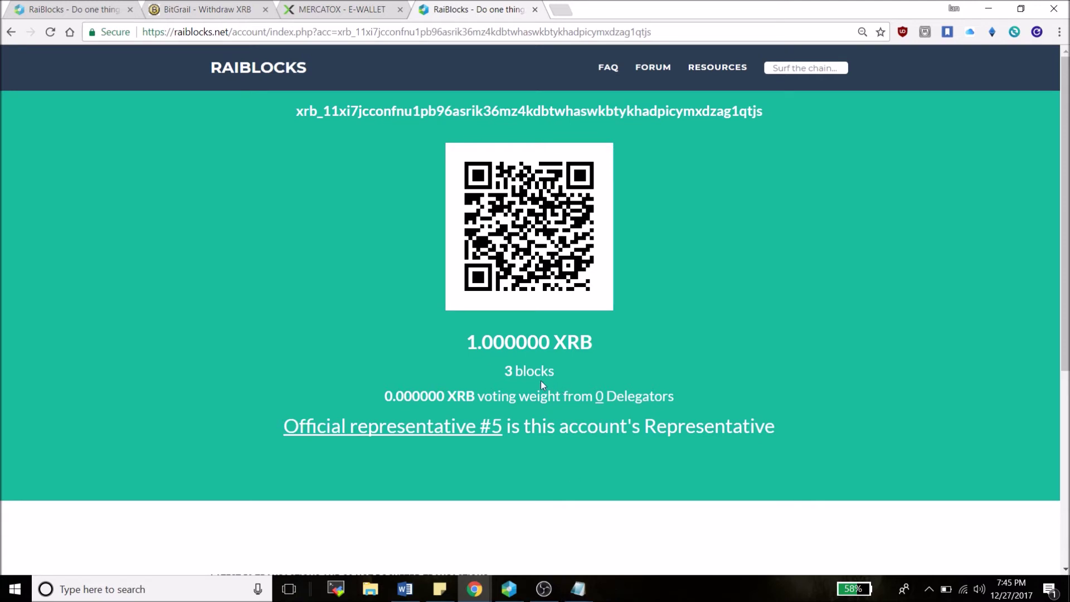
Select the latest Change entry in the wallet's account history
left_click(509, 589)
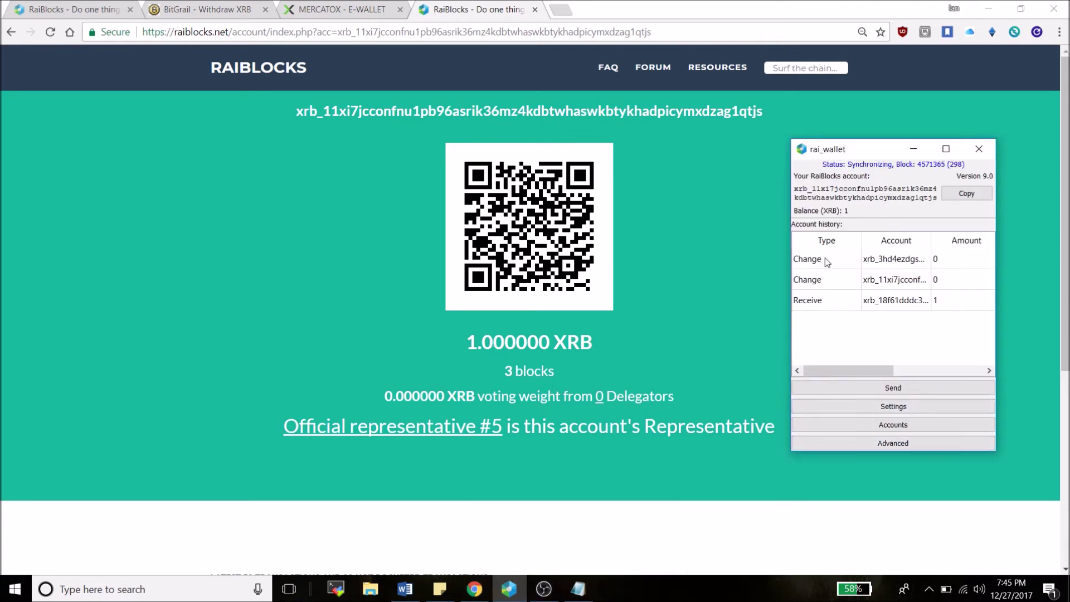
left_click(824, 259)
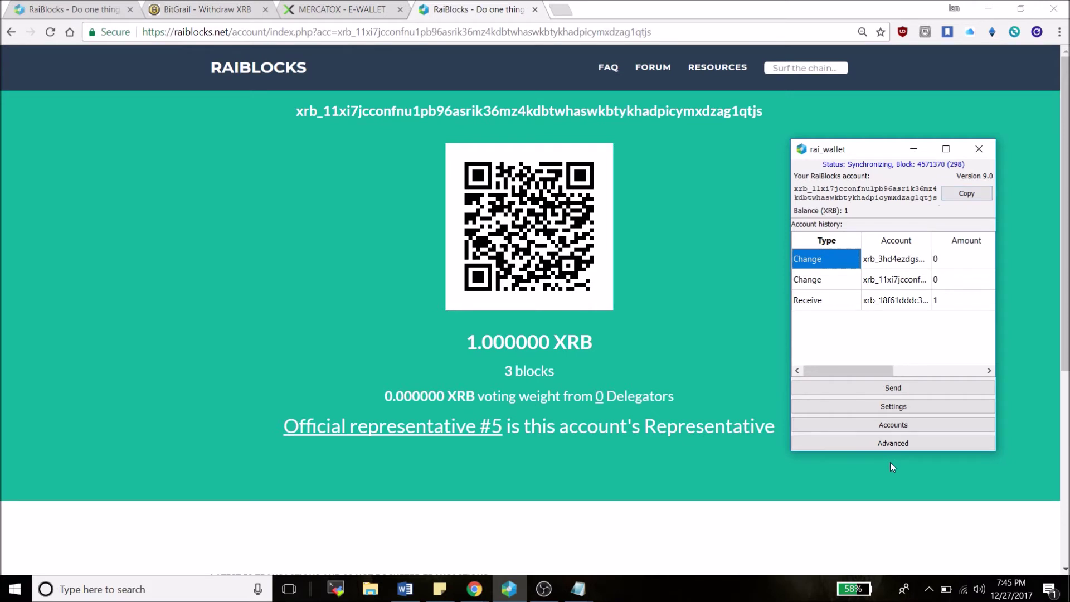
left_click(491, 370)
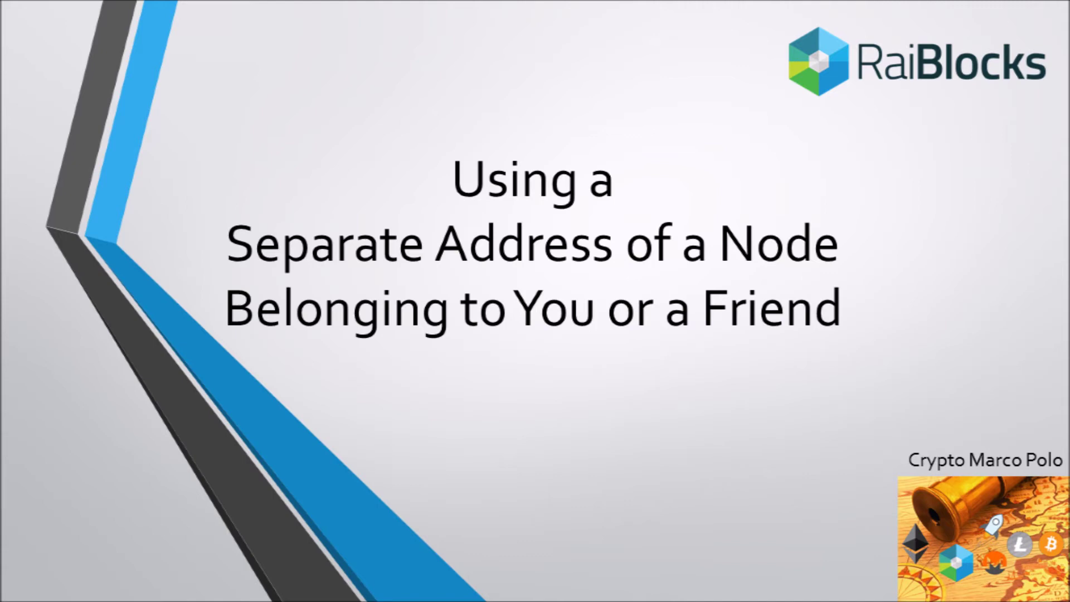
Advance the PowerPoint deck to the separate-node slide on cold storage and delegated voting weight
key("Right")
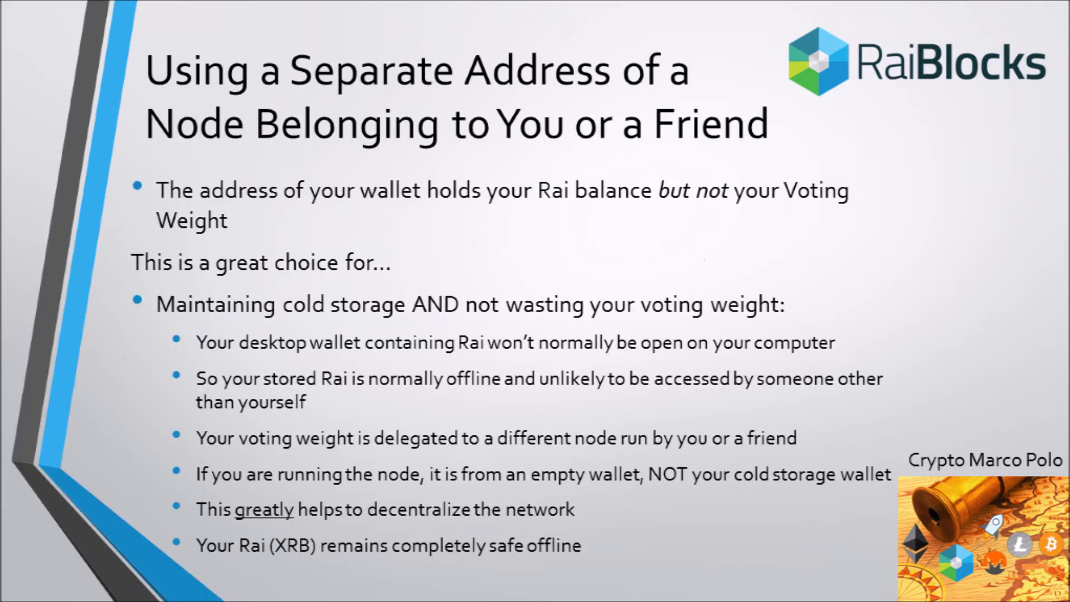
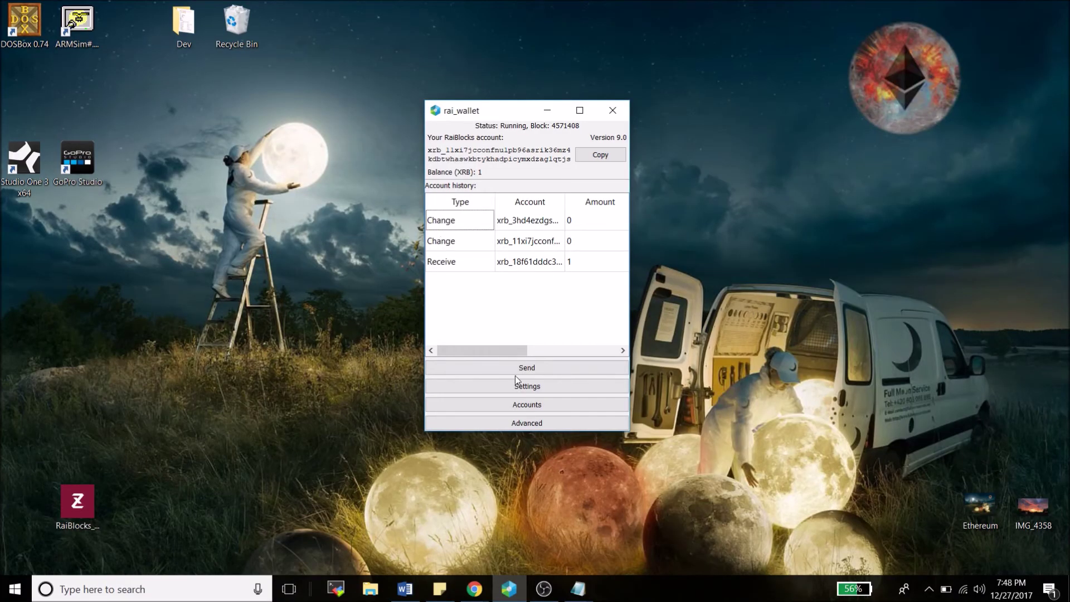
In Settings, enter the separate node's xrb_ address as the representative and apply the change
left_click(511, 387)
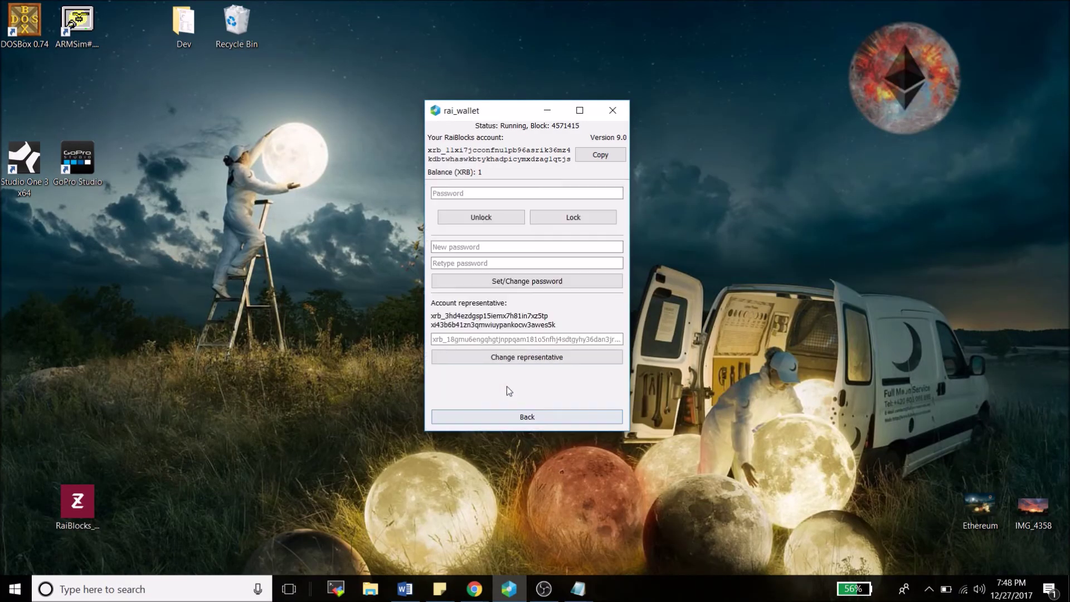
type("xr")
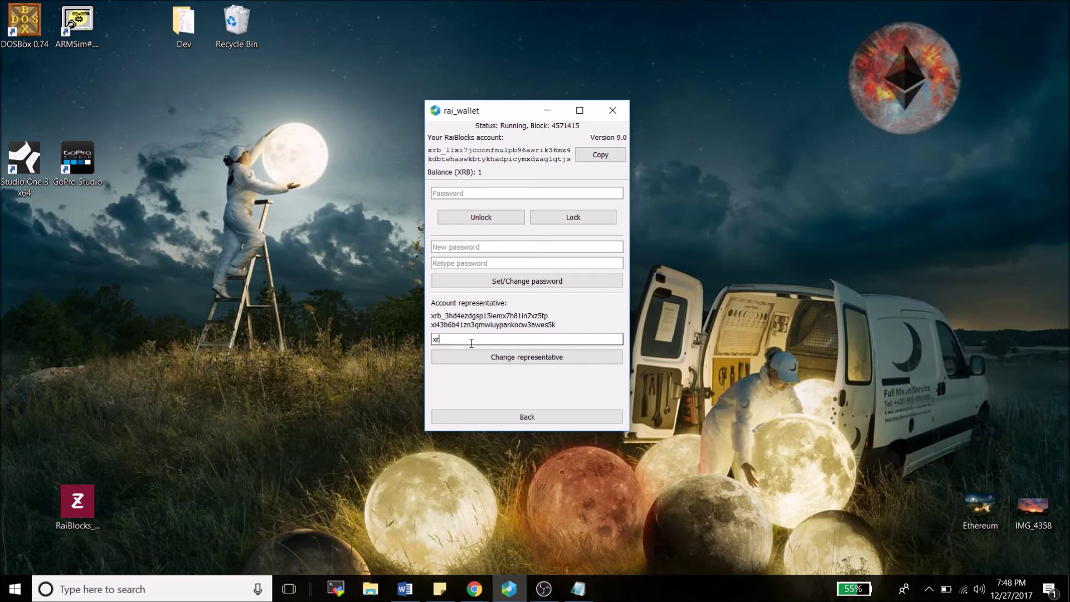
type("b_1g1wxwps97bi4fbjczijwrczs34xf3")
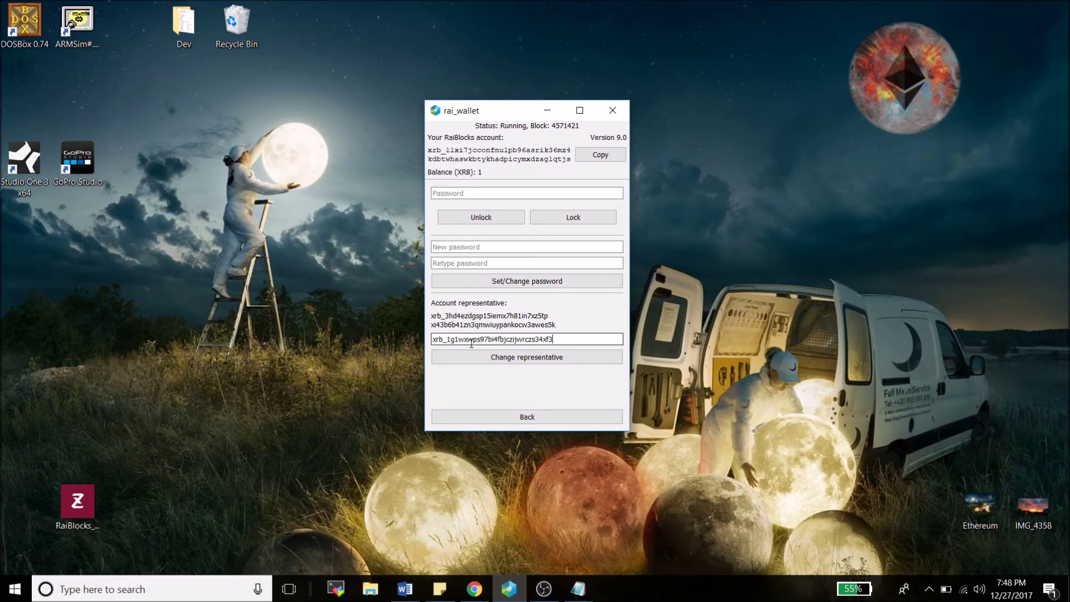
type("x9gz6r69p8puhr19ruzcu1ktyfbf4e")
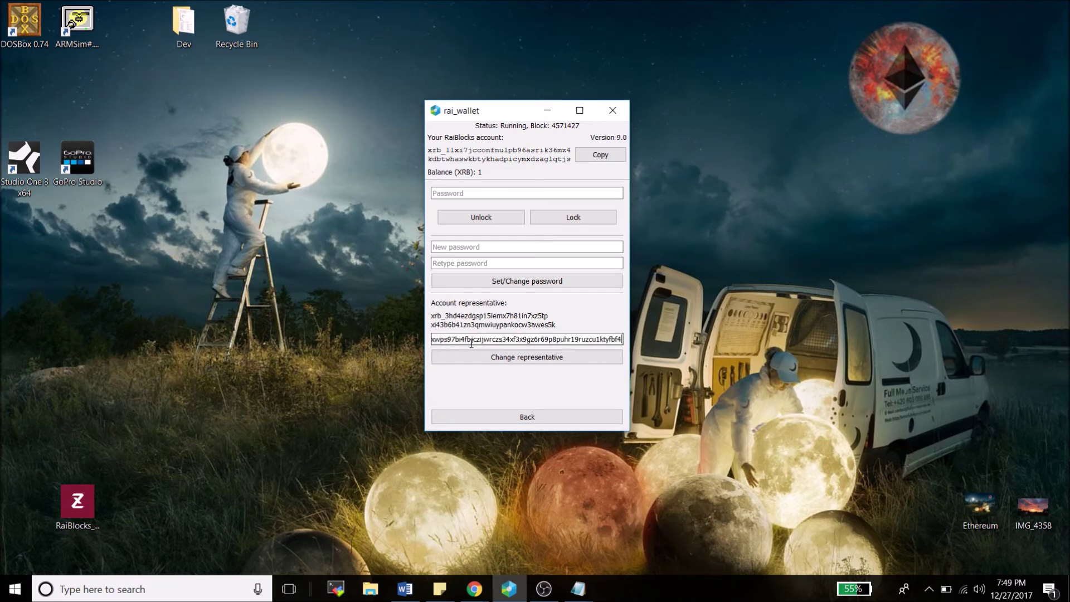
left_click(463, 360)
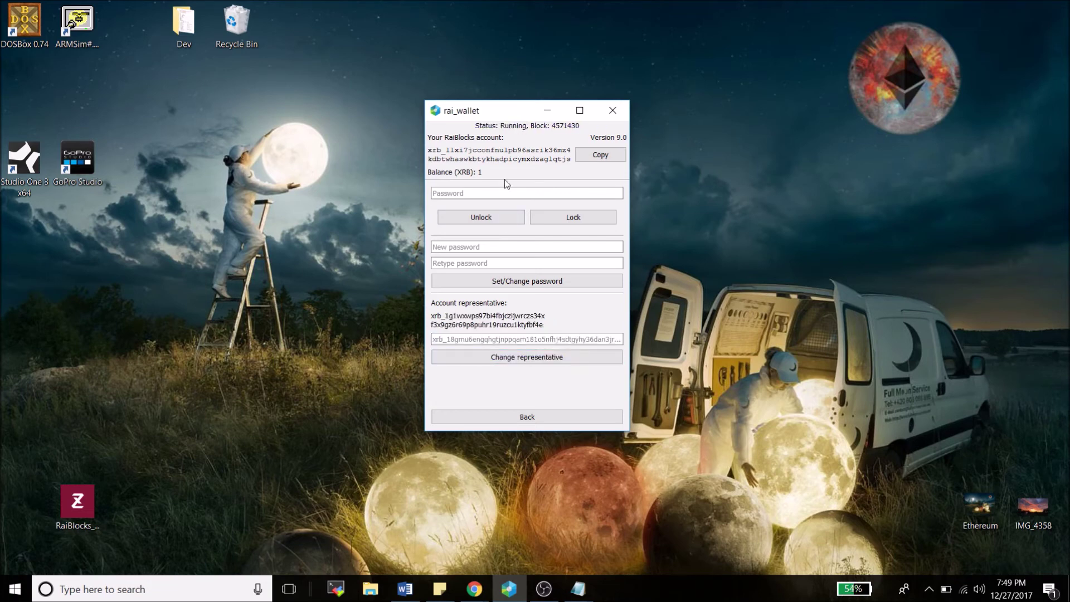
Select the full new representative address shown on the settings page
double_click(457, 316)
left_click(457, 319)
left_click_drag(432, 316, 544, 328)
key("ctrl+c")
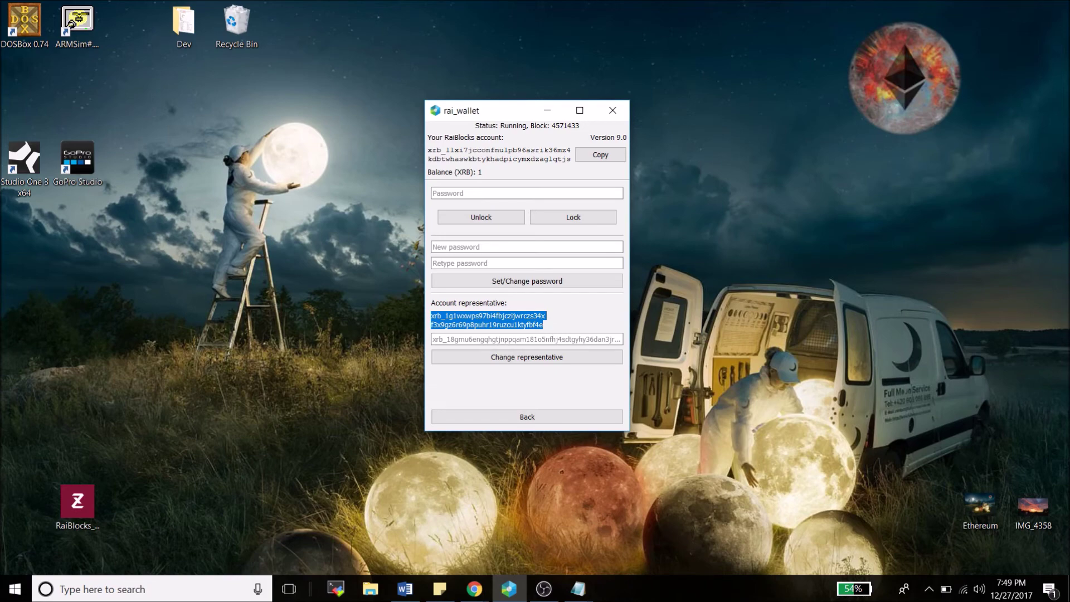
Paste the representative address into a blank Notepad document, join it onto one line and select it
left_click(578, 588)
left_click(597, 562)
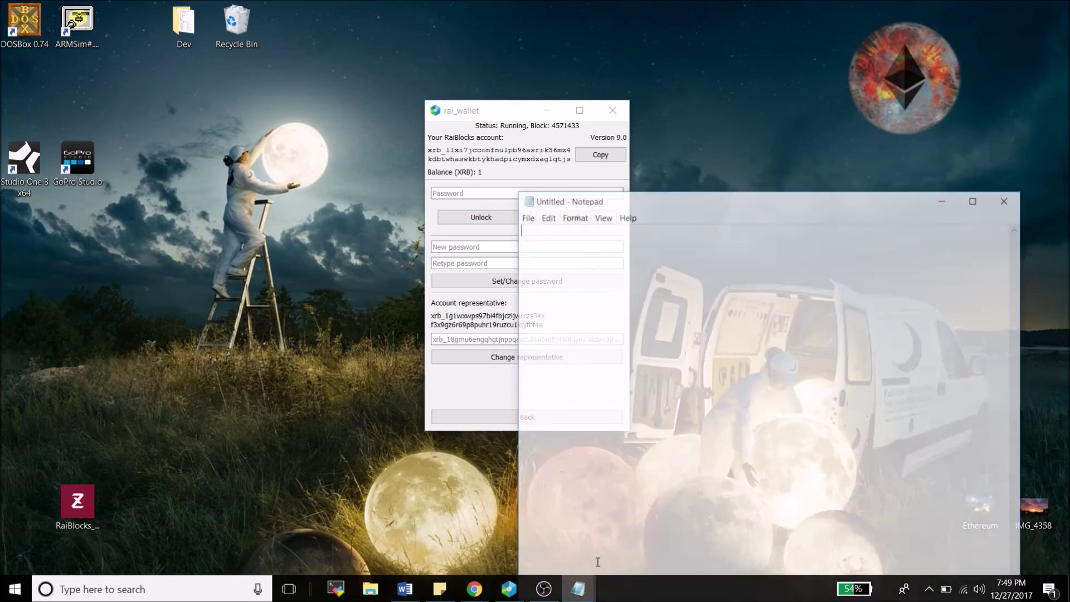
key("ctrl+v")
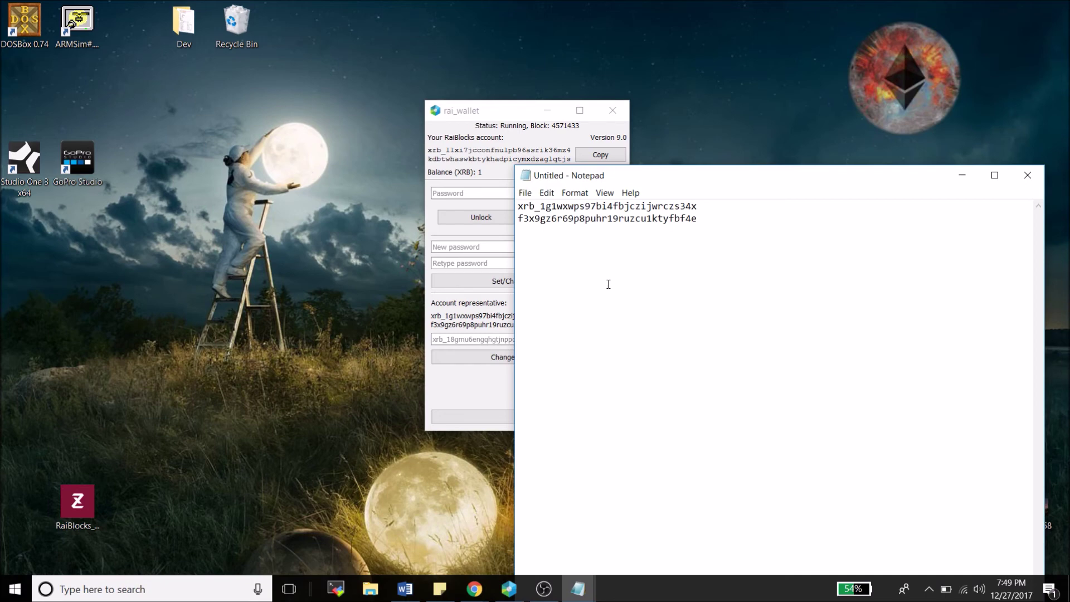
key("Up")
key("Delete")
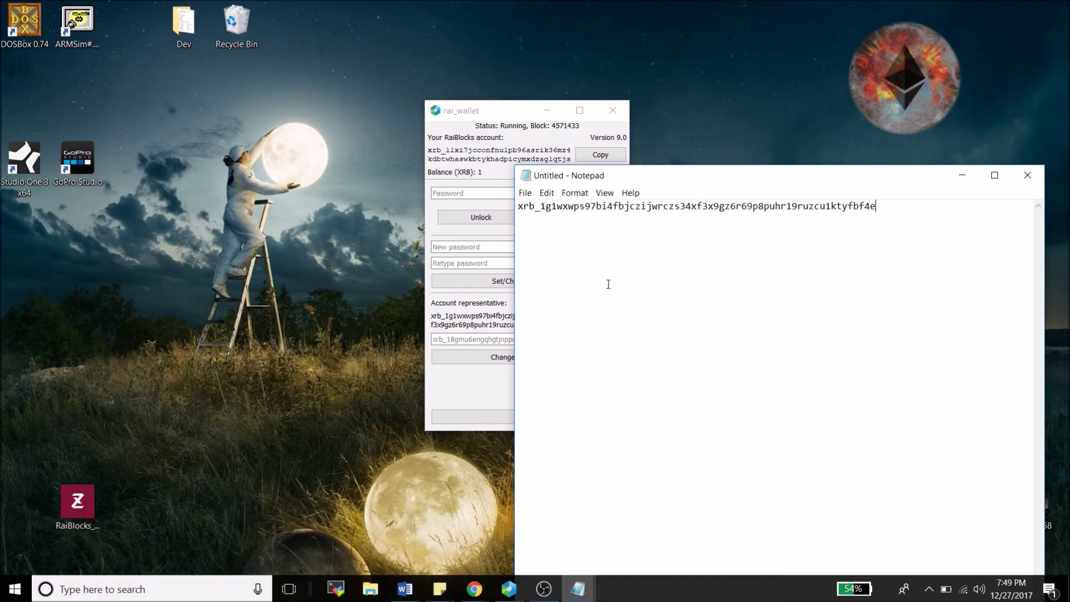
key("ctrl+a")
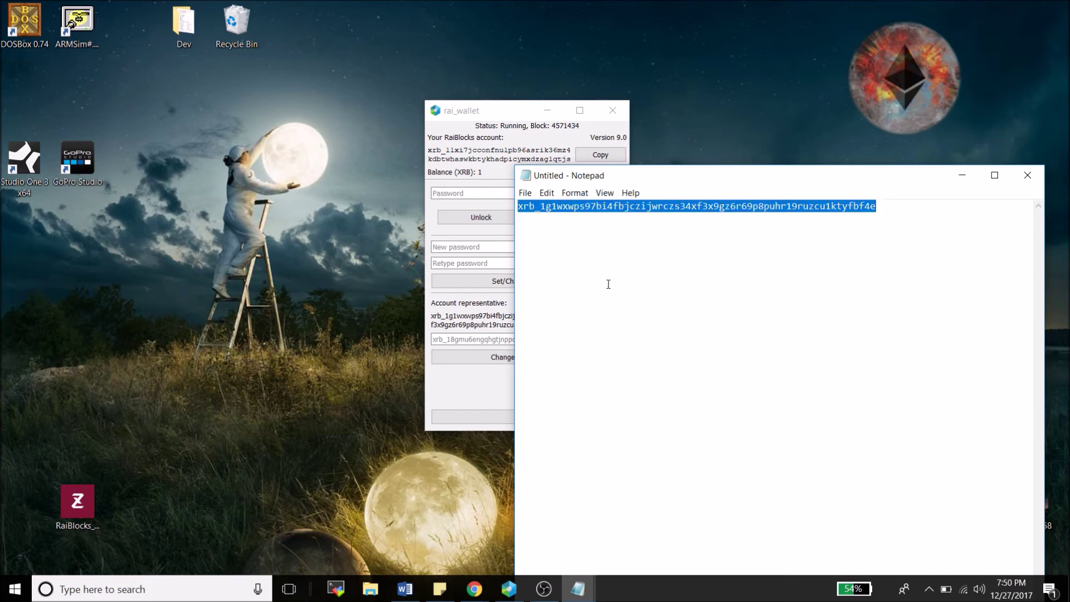
left_click(474, 589)
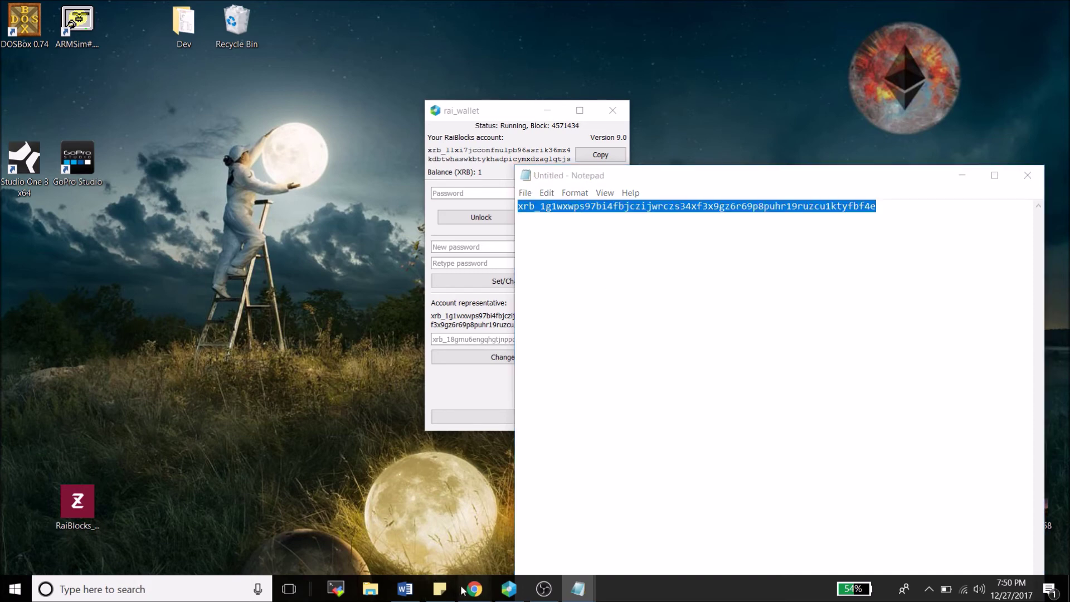
left_click(549, 515)
Search the separate node's address in the raiblocks.net explorer
left_click(807, 67)
key("ctrl+v")
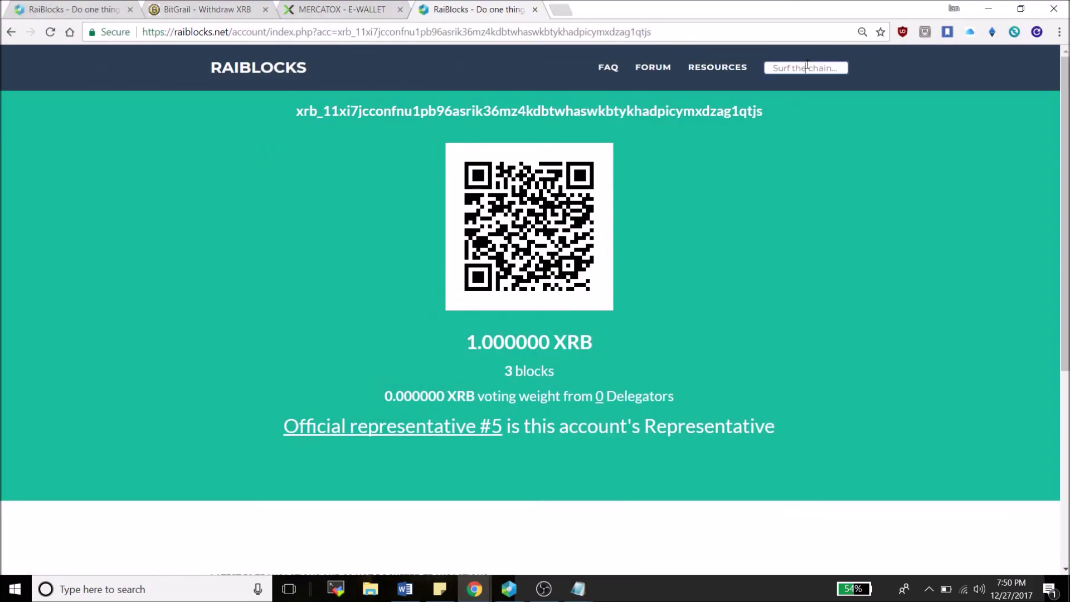
key("Return")
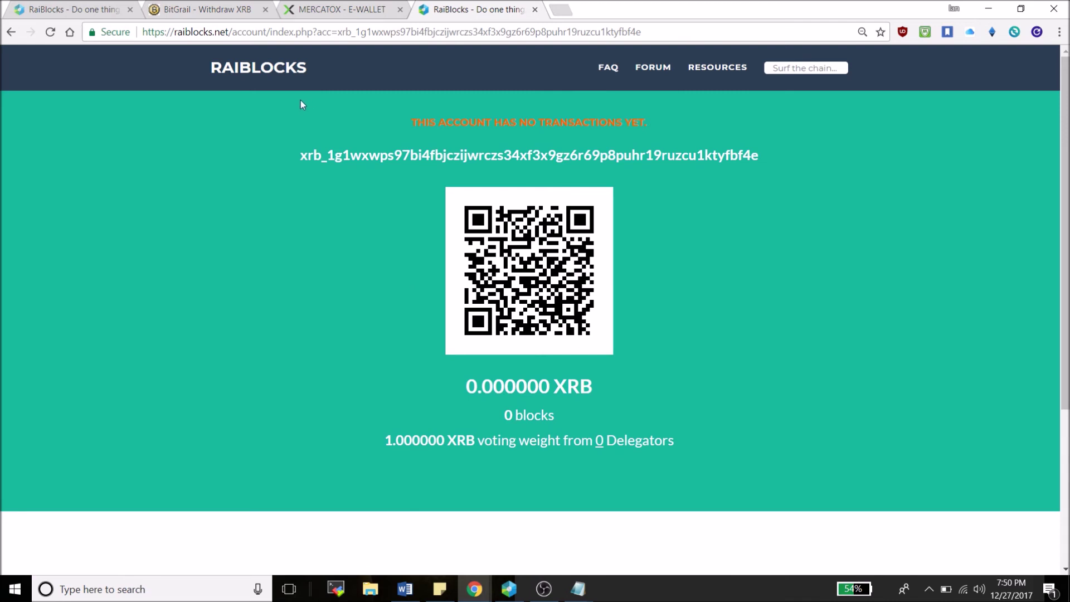
Highlight the node's account address and its 1.000000 XRB voting weight
left_click_drag(297, 159, 734, 142)
double_click(760, 156)
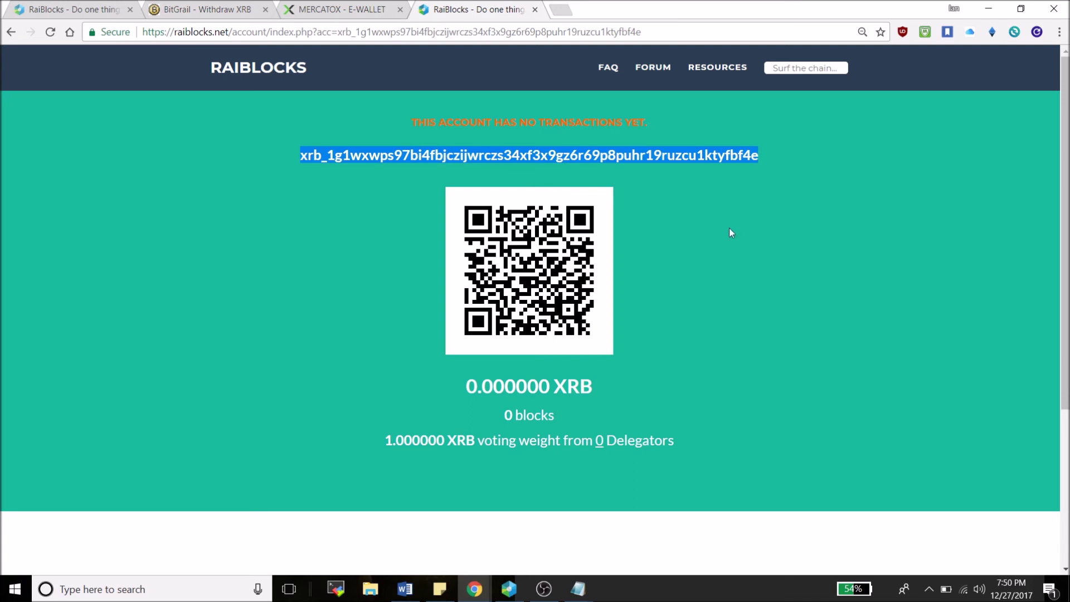
left_click(686, 244)
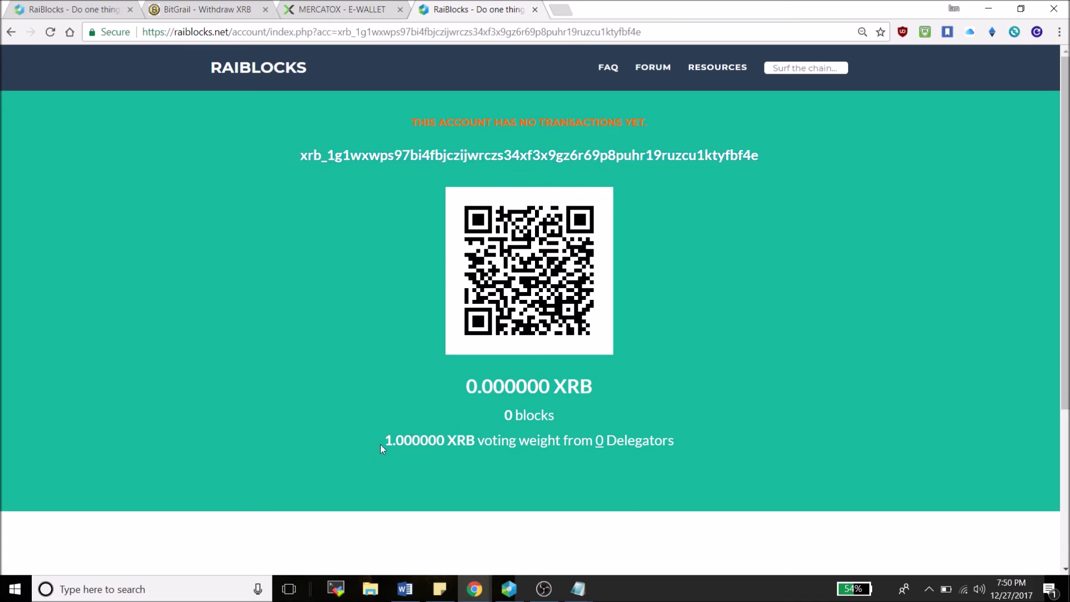
left_click_drag(383, 441, 481, 441)
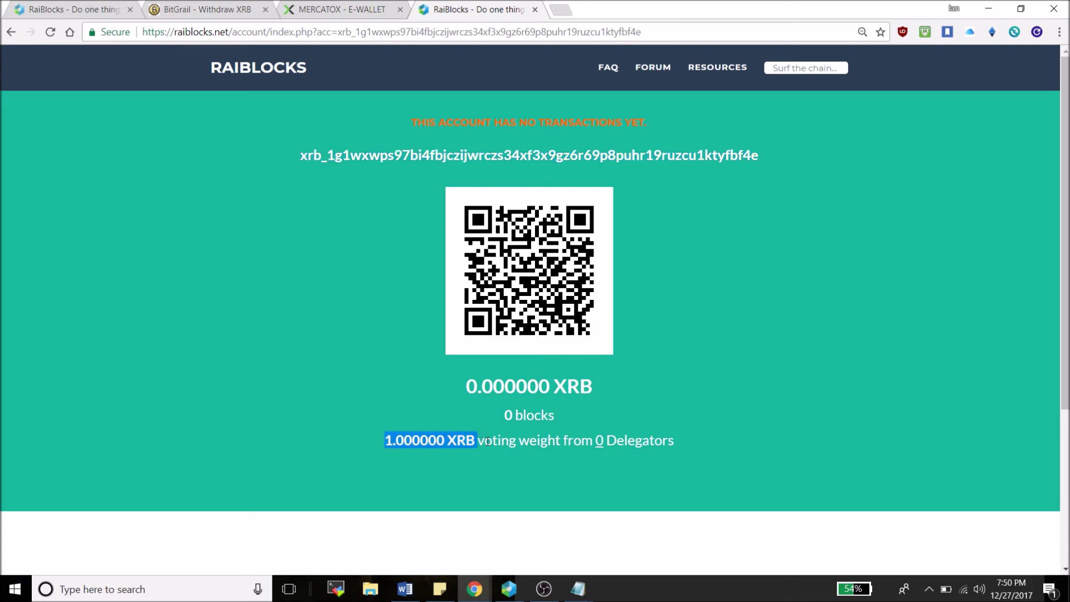
left_click(479, 442)
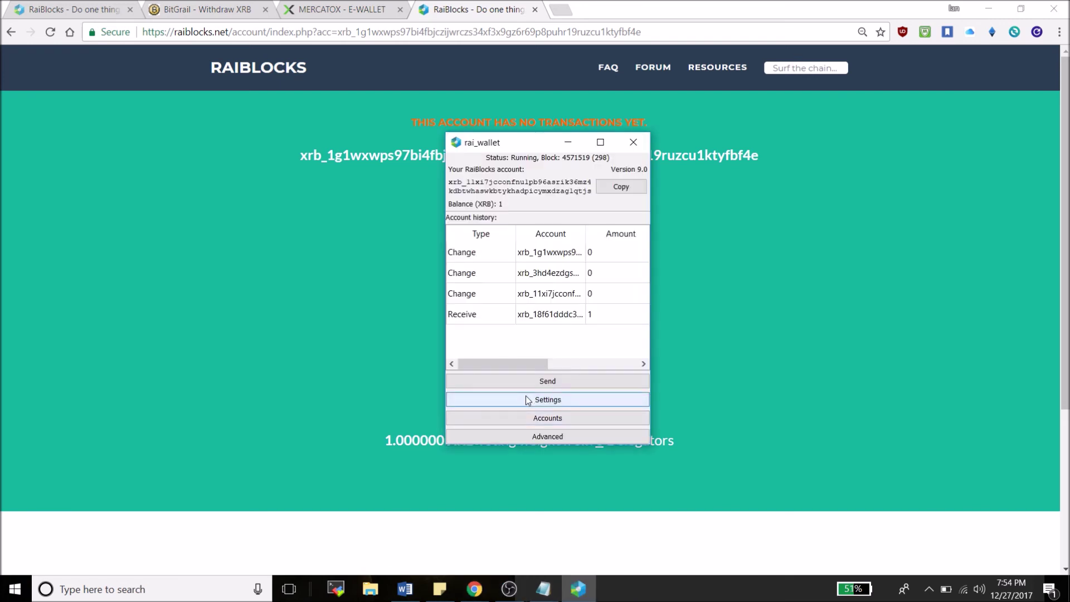
left_click(526, 395)
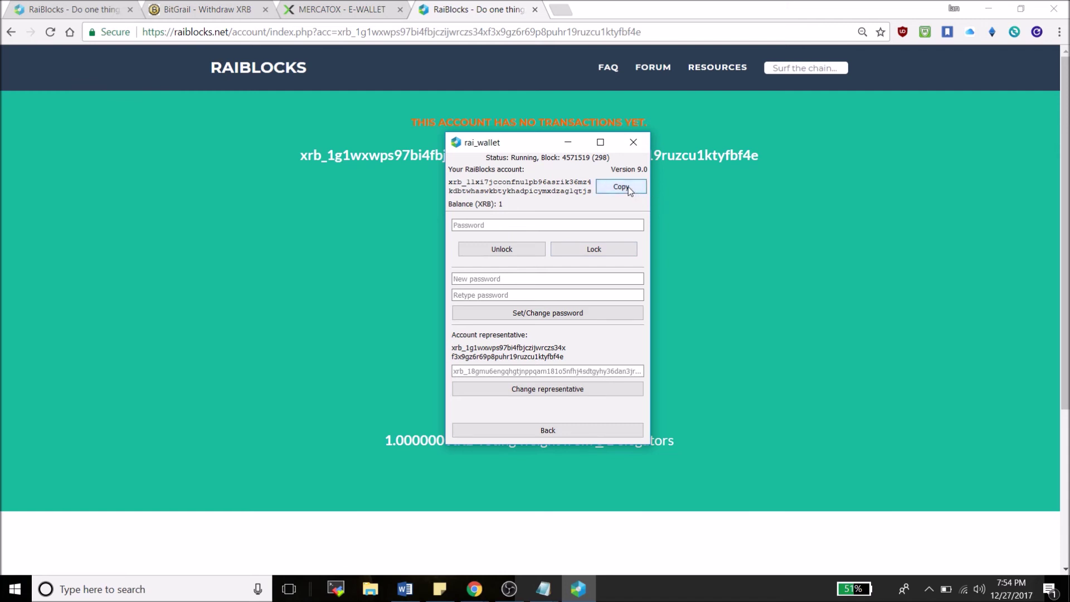
Paste the wallet's own account address as representative and apply the change
left_click(488, 373)
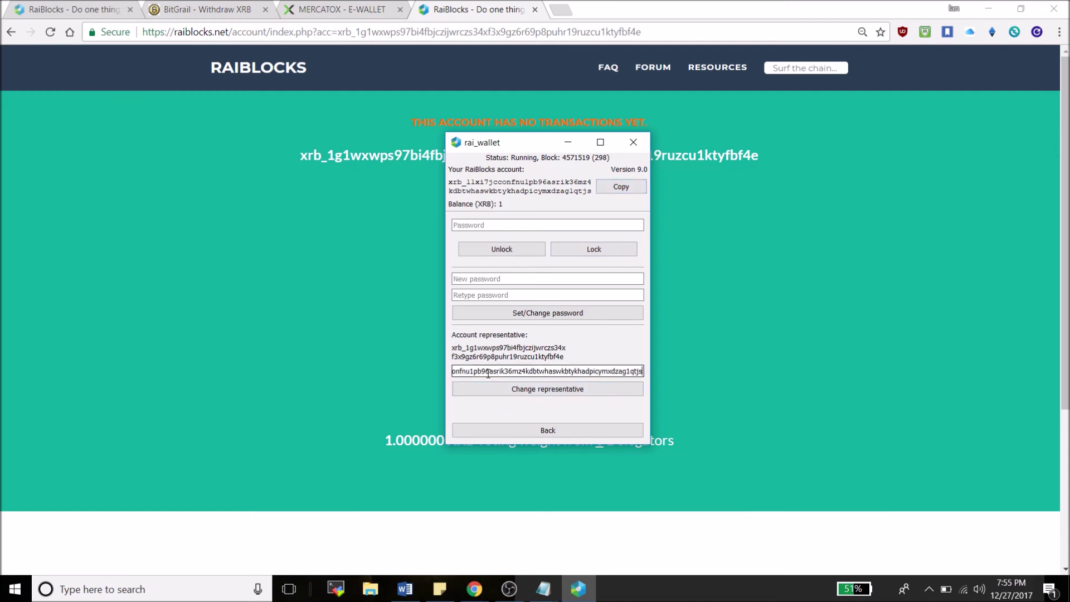
key("ctrl+v")
left_click(489, 388)
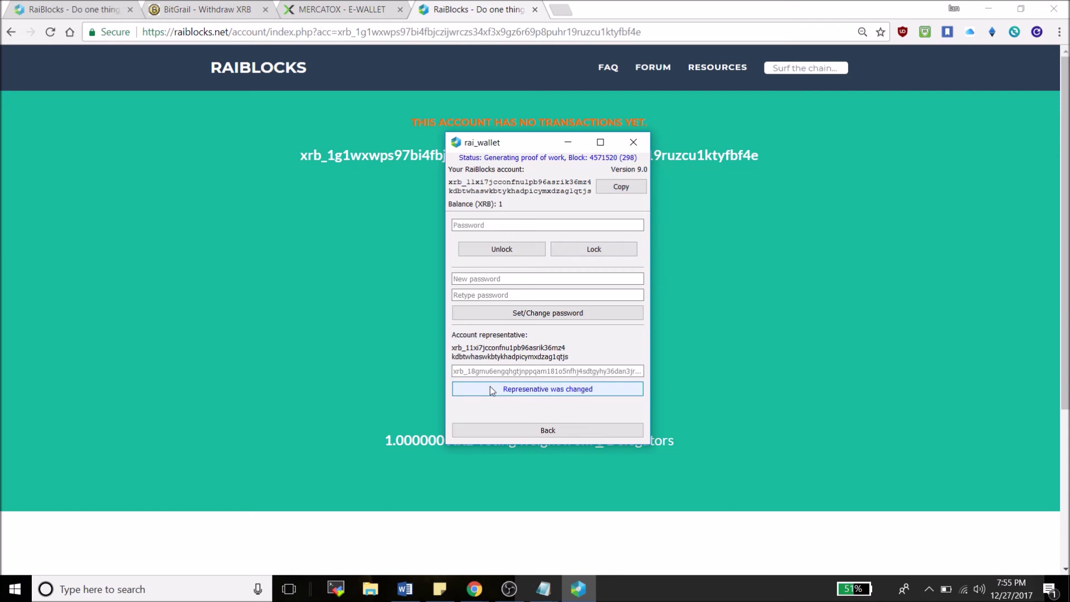
left_click_drag(528, 148, 834, 161)
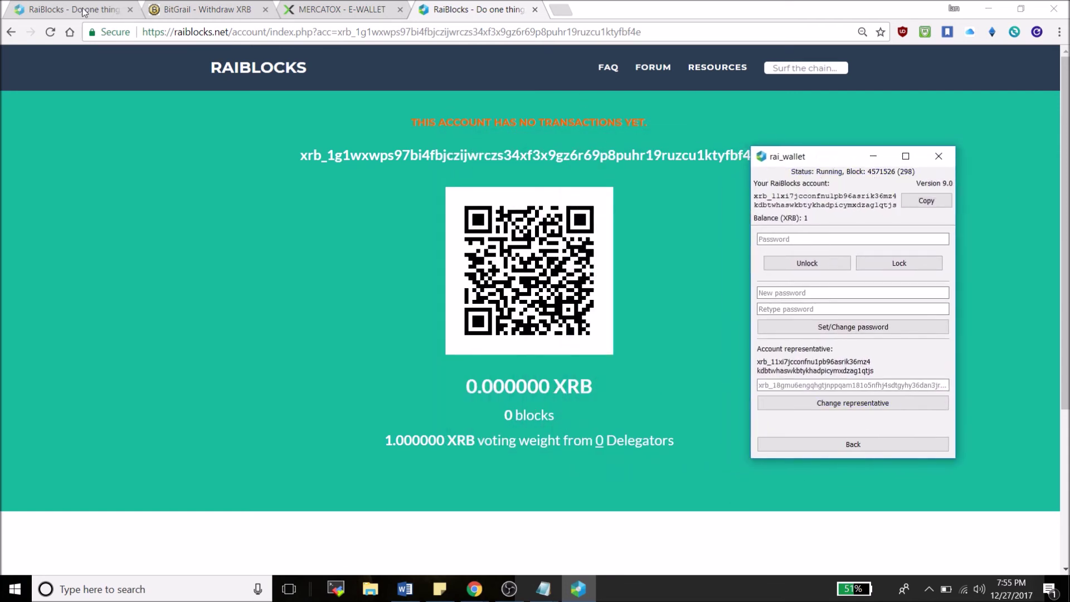
Reload the node's explorer page and highlight its new 0.000000 XRB voting weight
left_click(50, 32)
left_click(50, 32)
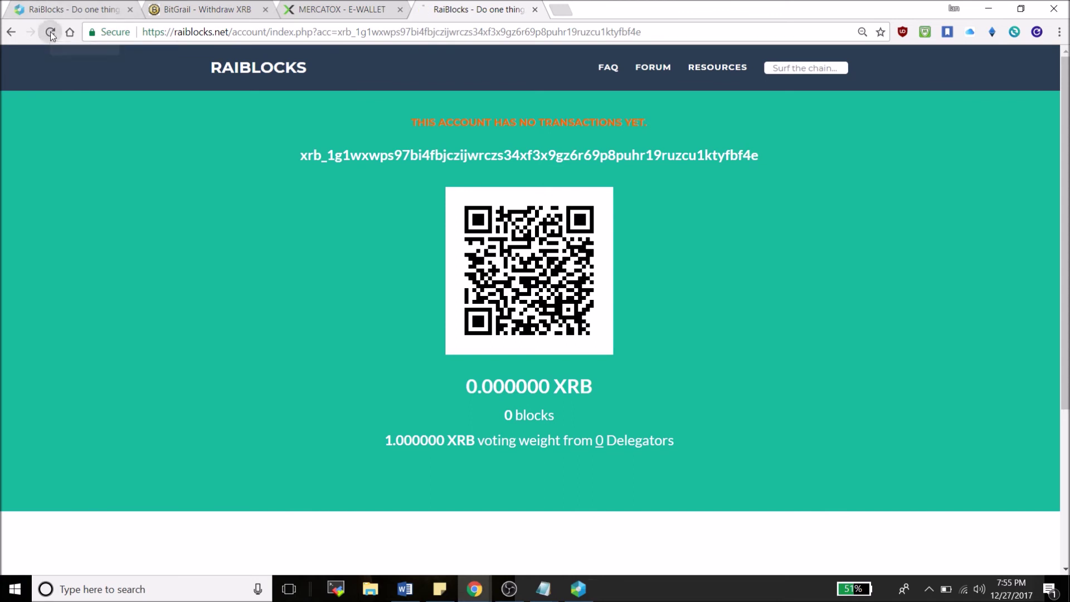
left_click_drag(384, 441, 466, 446)
left_click(471, 446)
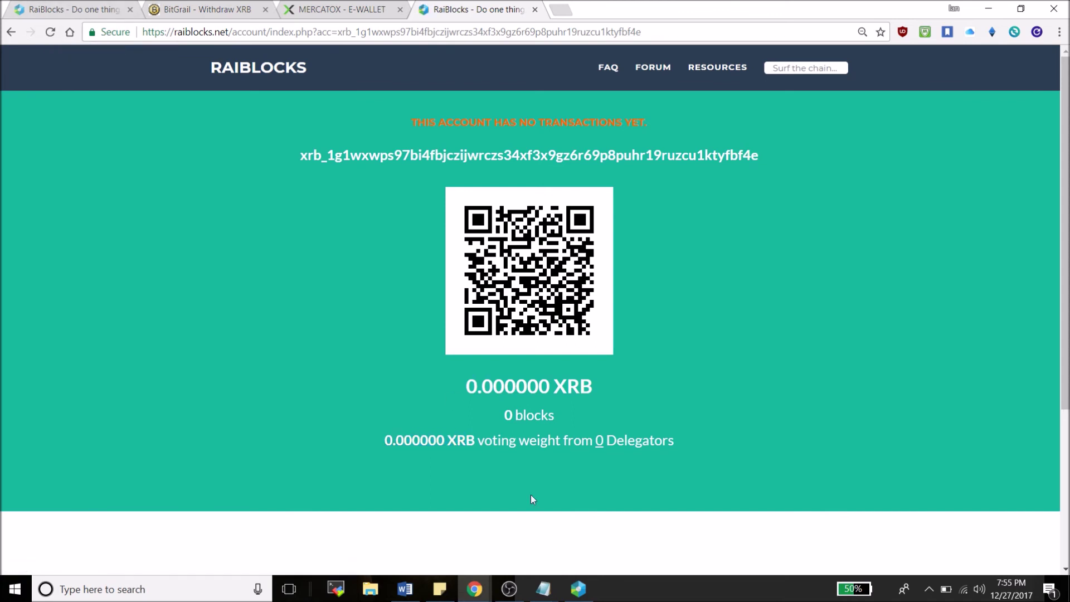
left_click(578, 589)
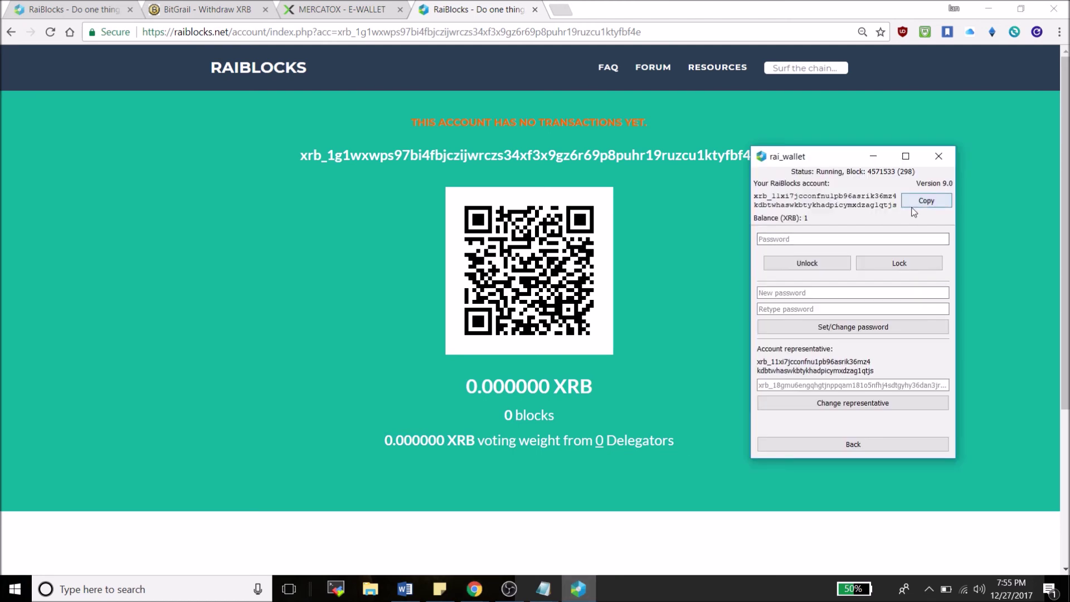
Look up the wallet's own account on the explorer and highlight its representative address
left_click(796, 69)
key("ctrl+v")
key("Return")
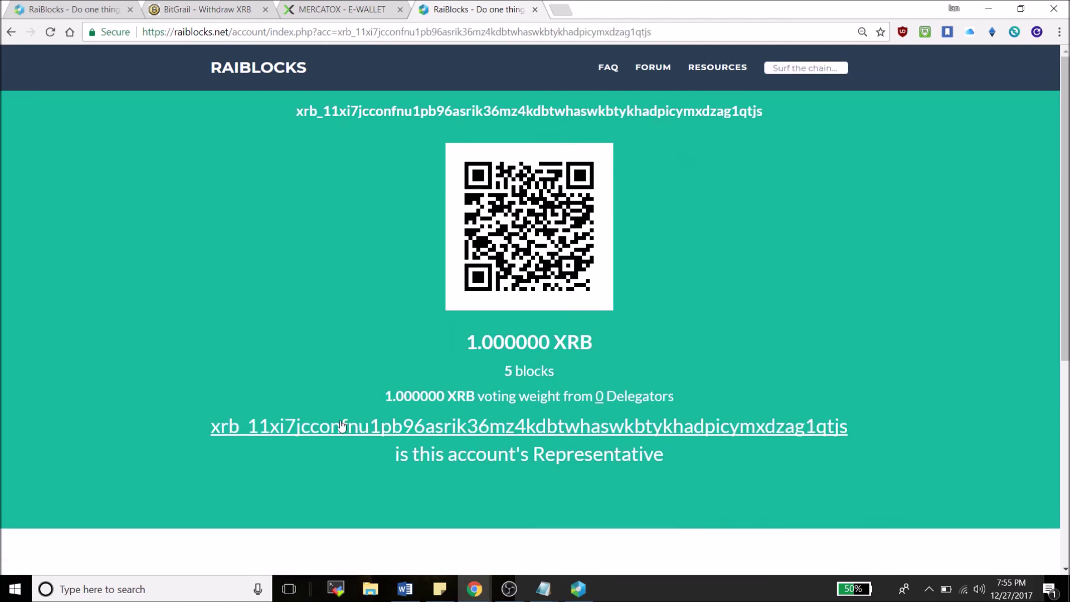
left_click_drag(210, 427, 868, 427)
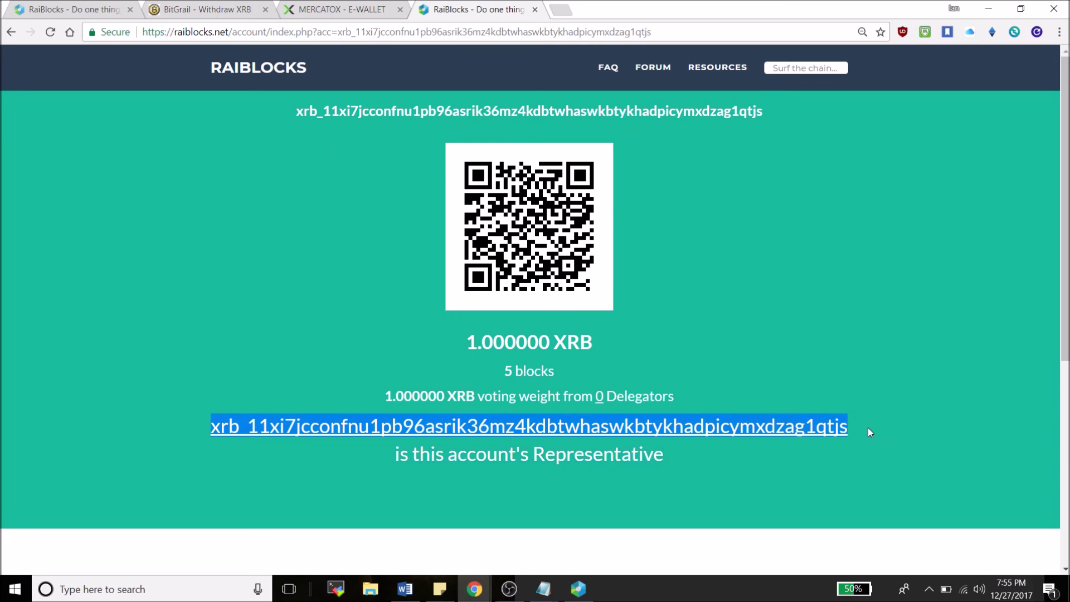
left_click(694, 319)
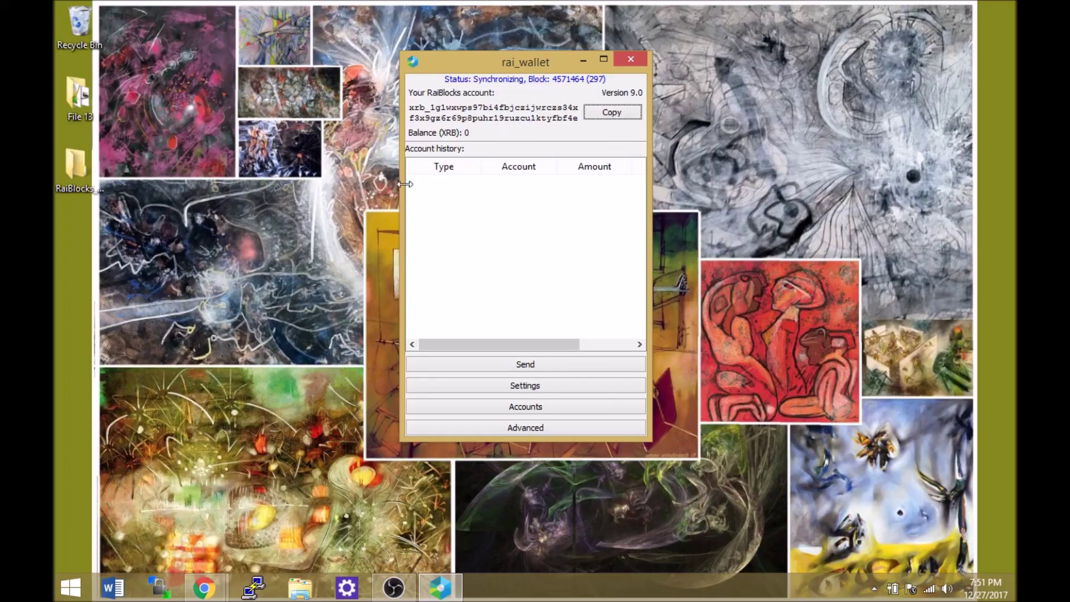
Search the node's account address on the raiblocks.net explorer and view its page
left_click(205, 588)
left_click(288, 9)
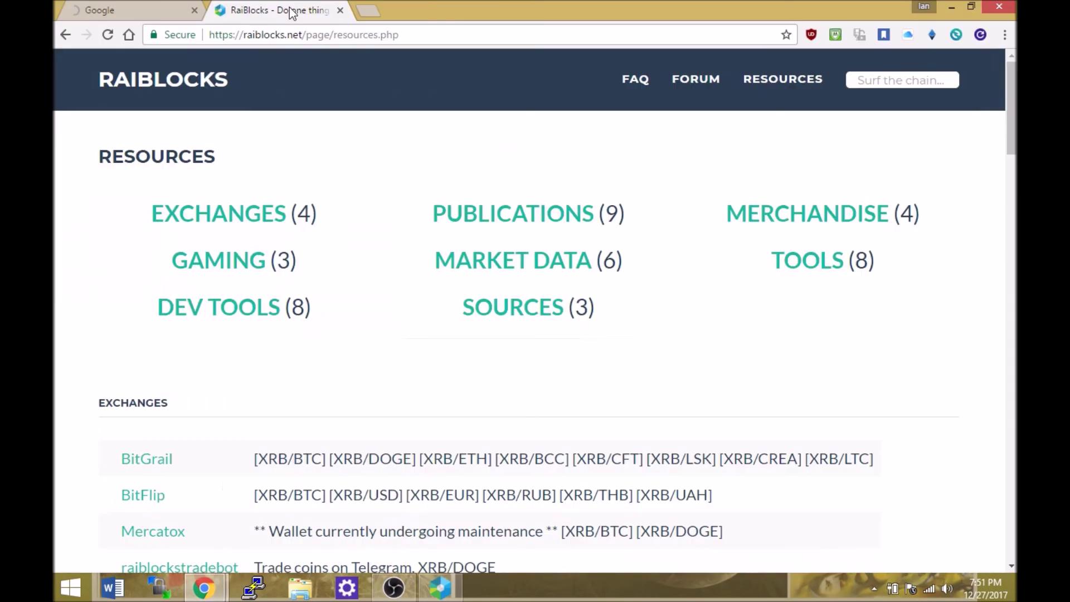
left_click(891, 78)
key("ctrl+v")
key("Return")
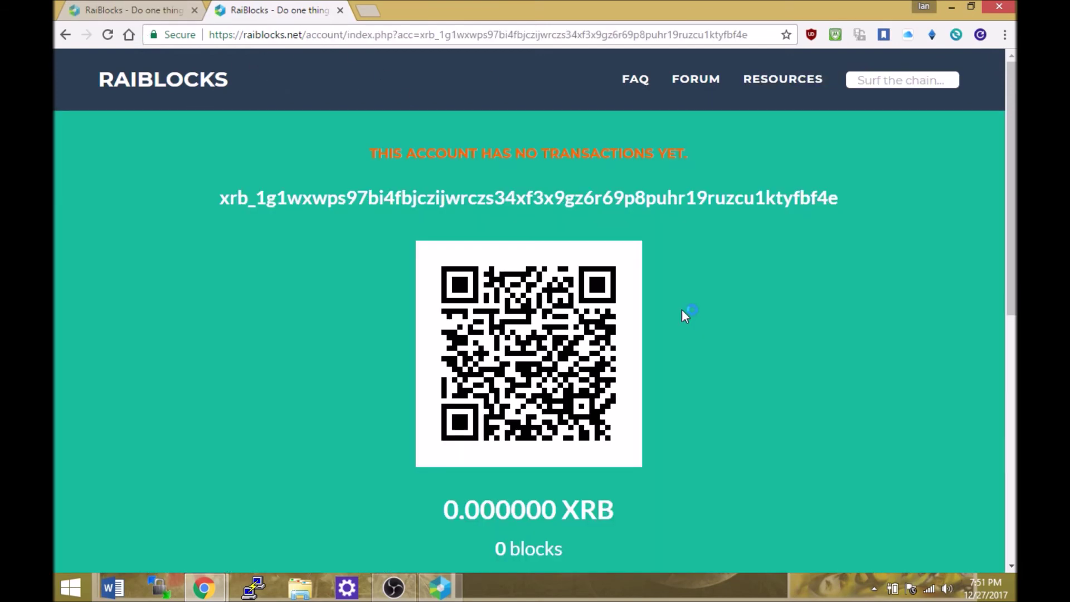
scroll(685, 315, "down", 2)
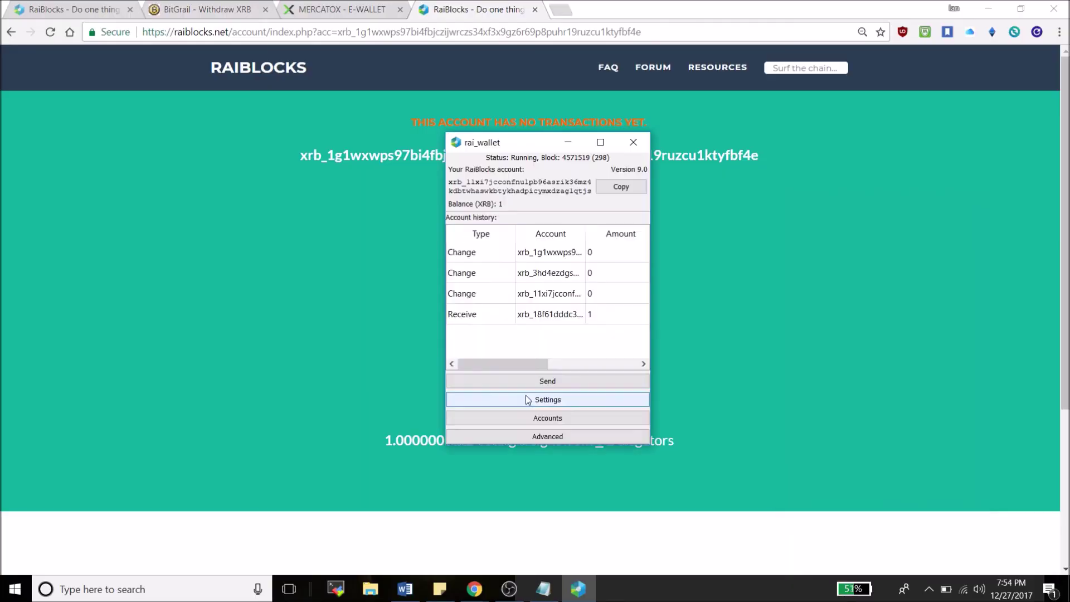
Enter the wallet's own account address as the new representative and apply it
left_click(526, 396)
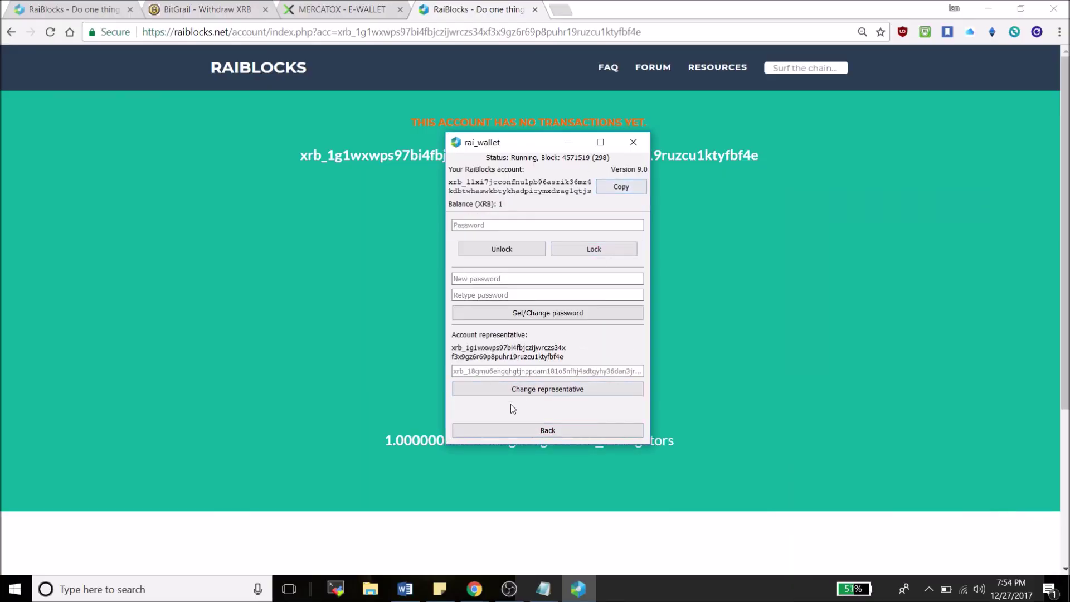
left_click(488, 372)
key("ctrl+v")
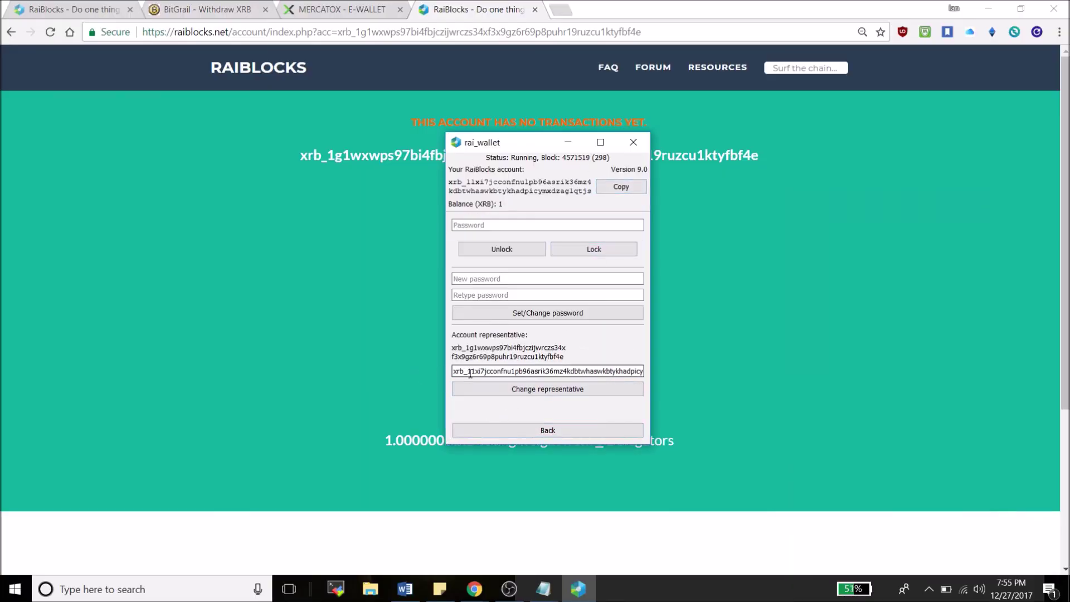
left_click(490, 389)
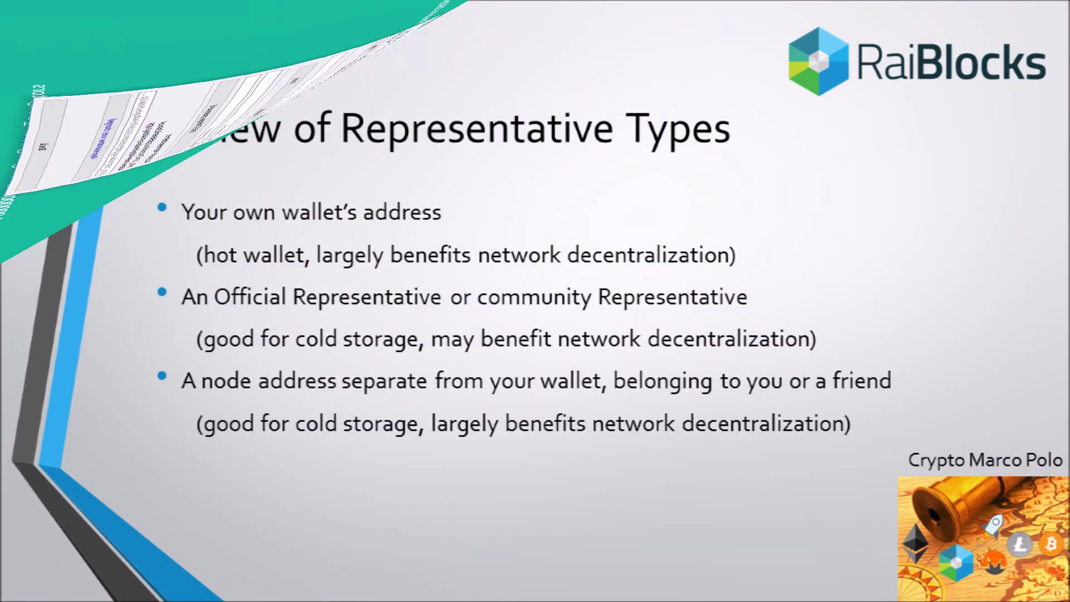